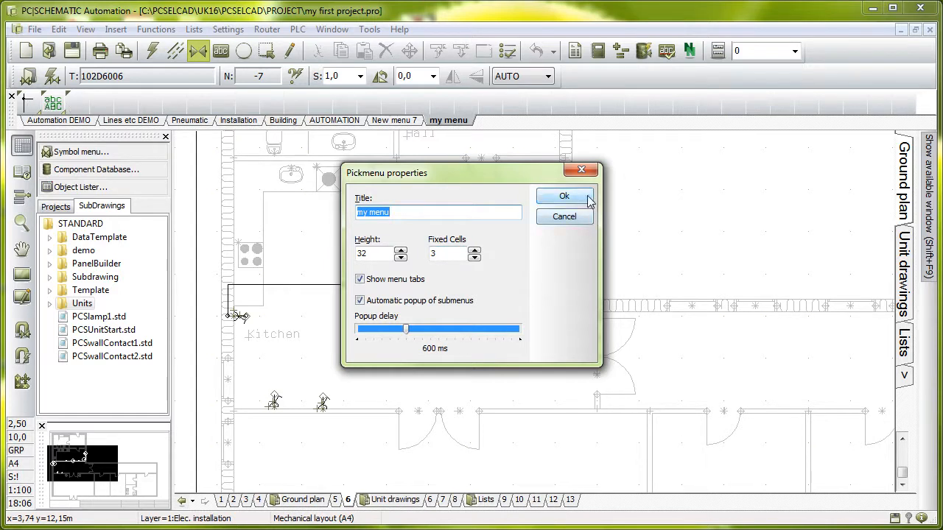
Step: Accept the properties of the pickmenu "my menu" and place the make contact symbol 07-02-01 in one of its empty cells
{"action": "left_click", "coordinate": [564, 197]}
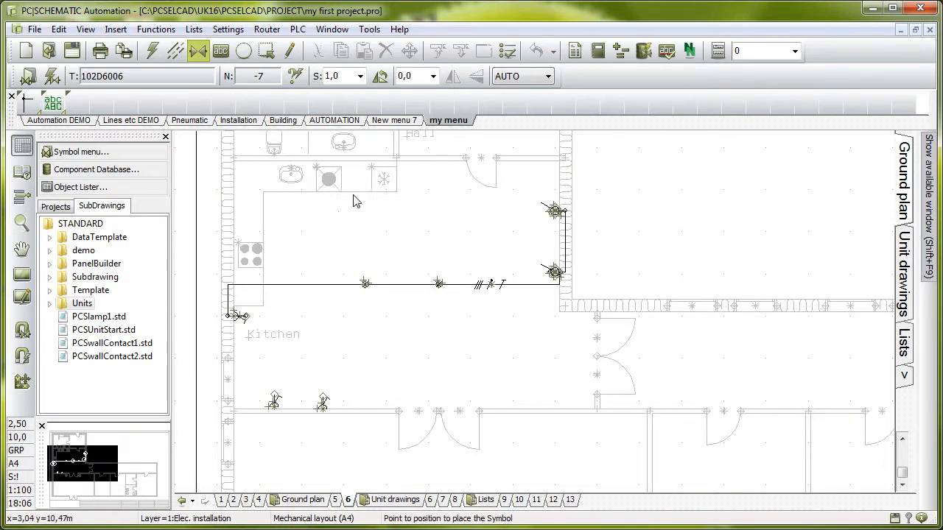
{"action": "right_click", "coordinate": [271, 102]}
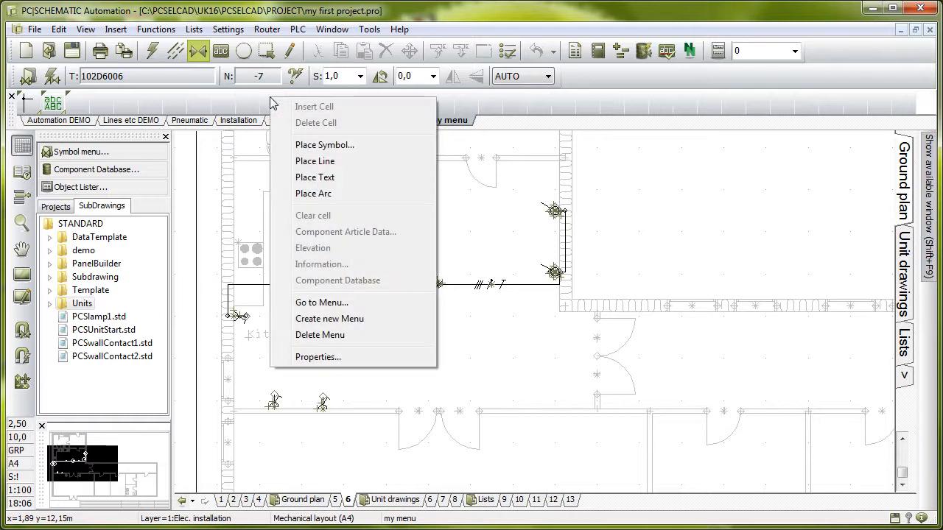
{"action": "left_click", "coordinate": [301, 147]}
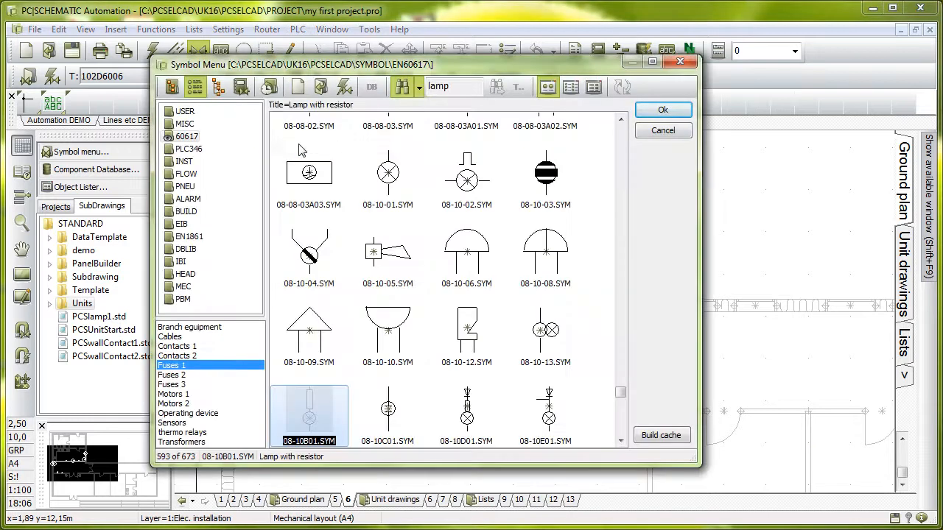
{"action": "left_click", "coordinate": [177, 346]}
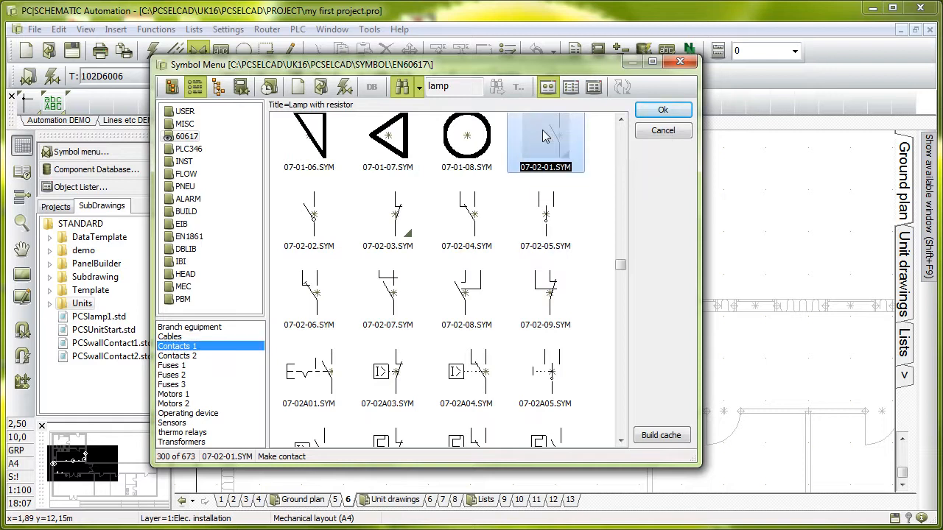
{"action": "double_click", "coordinate": [542, 135]}
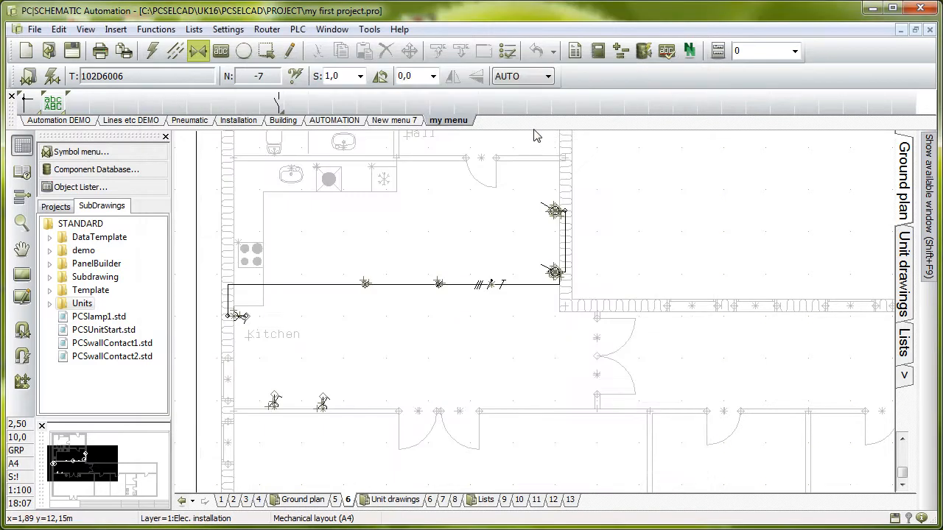
Step: Place the general fuse symbol 07-21-01 from the Fuses 1 group in the pickmenu cell beside the make contact
{"action": "right_click", "coordinate": [305, 94]}
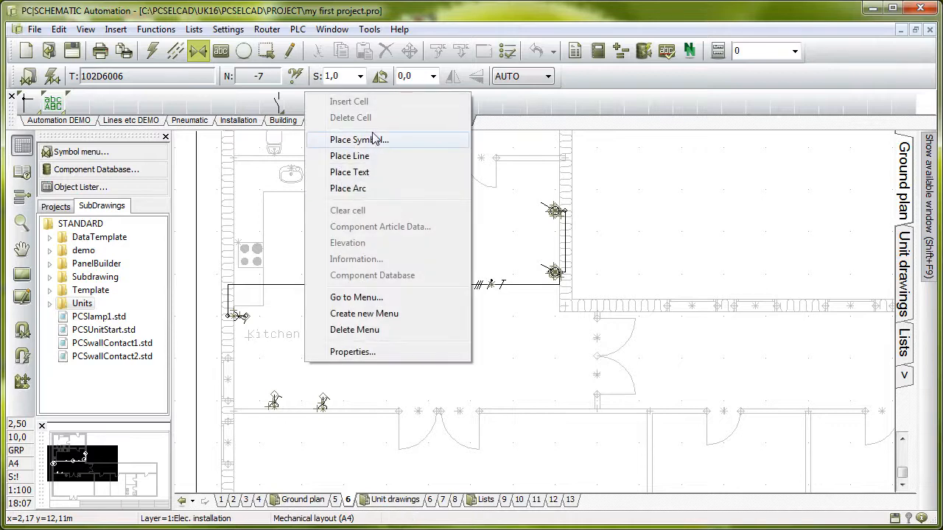
{"action": "left_click", "coordinate": [358, 140]}
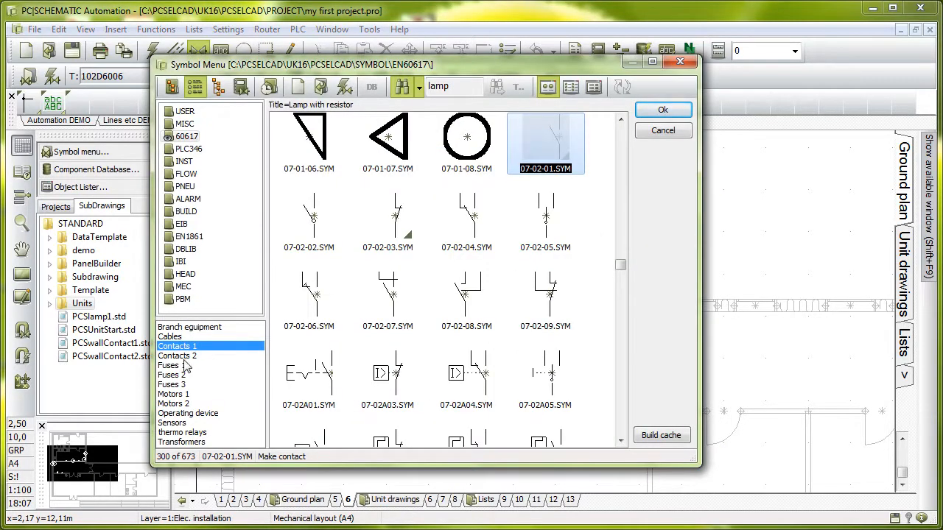
{"action": "left_click", "coordinate": [167, 366]}
{"action": "double_click", "coordinate": [464, 140]}
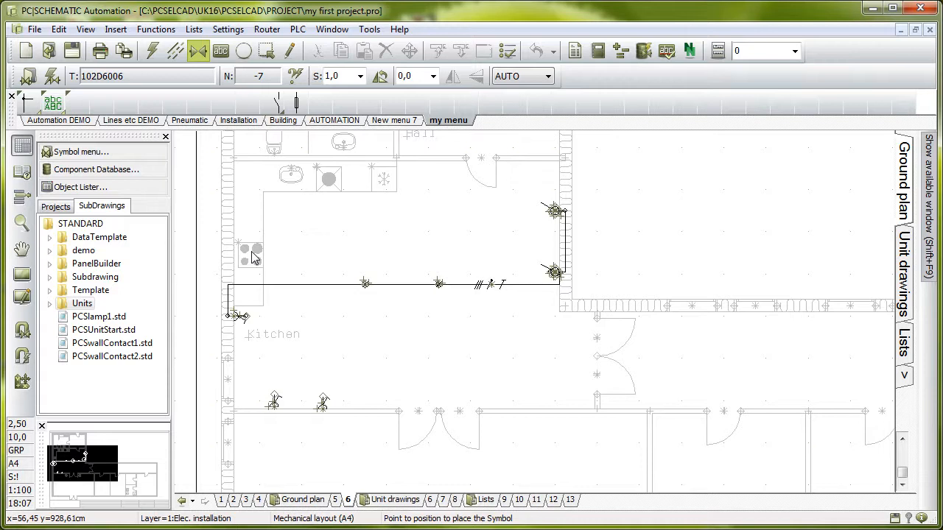
Step: Start placing a symbol in an empty pickmenu cell past the fuse and search the symbol titles for "lamp"
{"action": "right_click", "coordinate": [344, 101]}
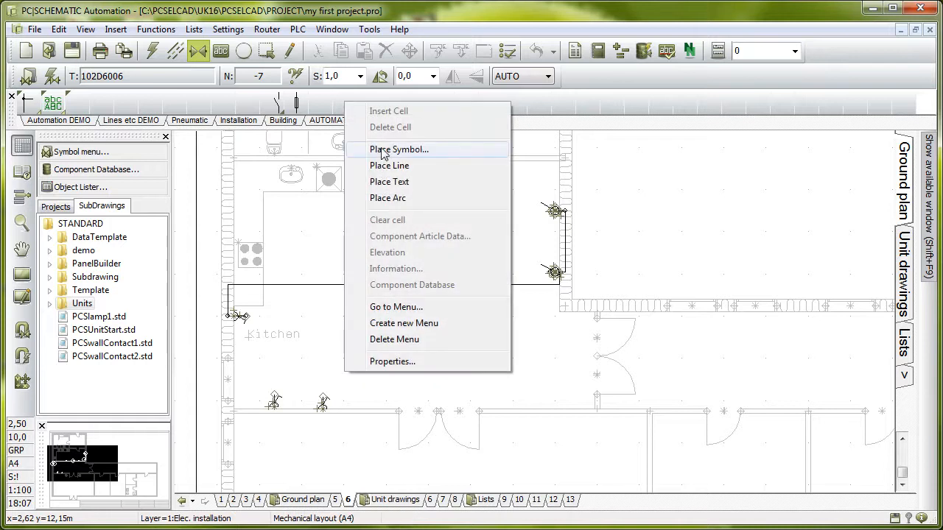
{"action": "left_click", "coordinate": [382, 151]}
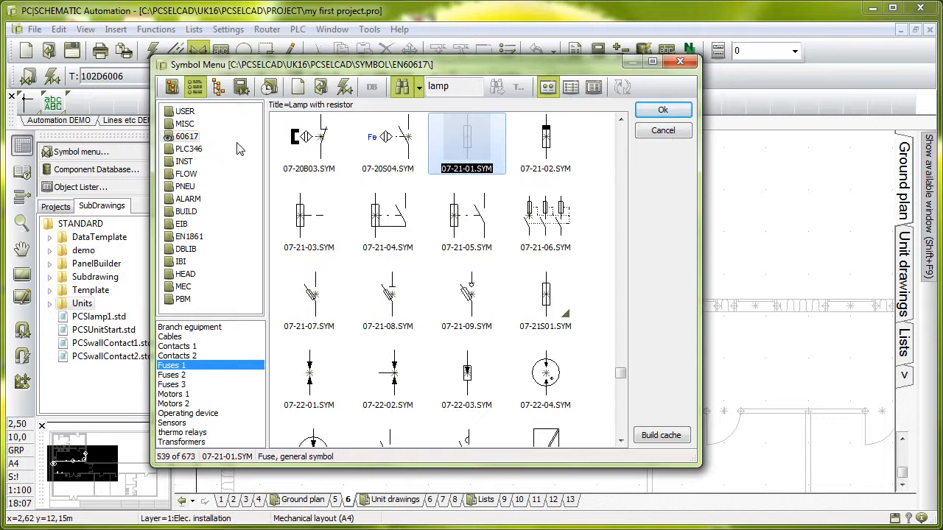
{"action": "left_click", "coordinate": [453, 88]}
{"action": "left_click", "coordinate": [401, 87]}
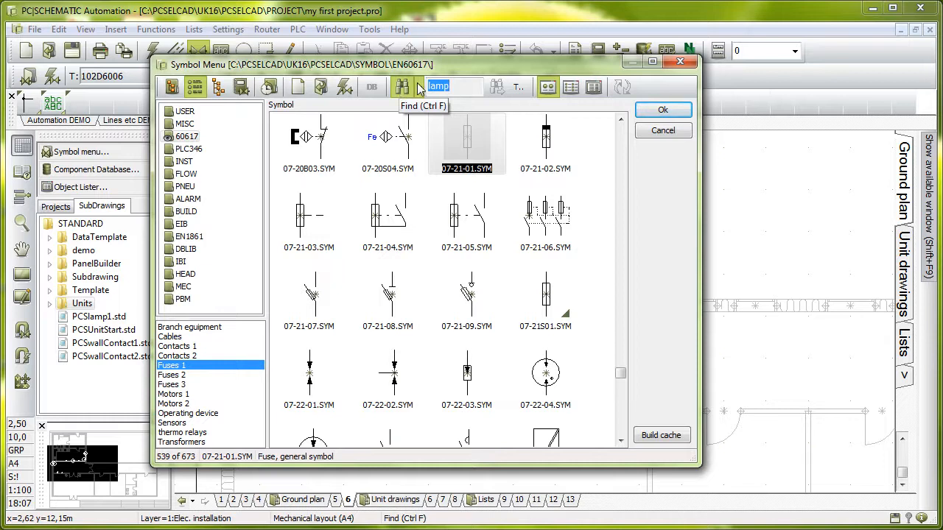
{"action": "left_click", "coordinate": [419, 88]}
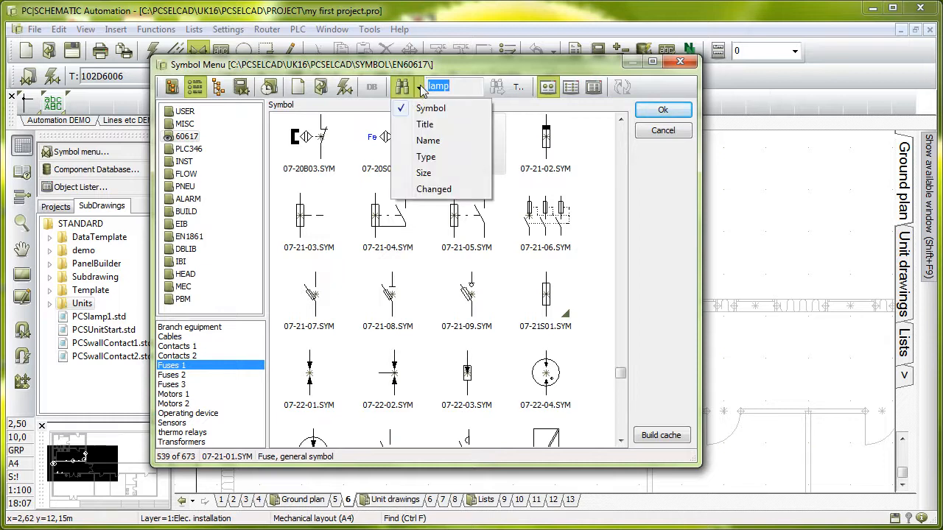
{"action": "left_click", "coordinate": [425, 125]}
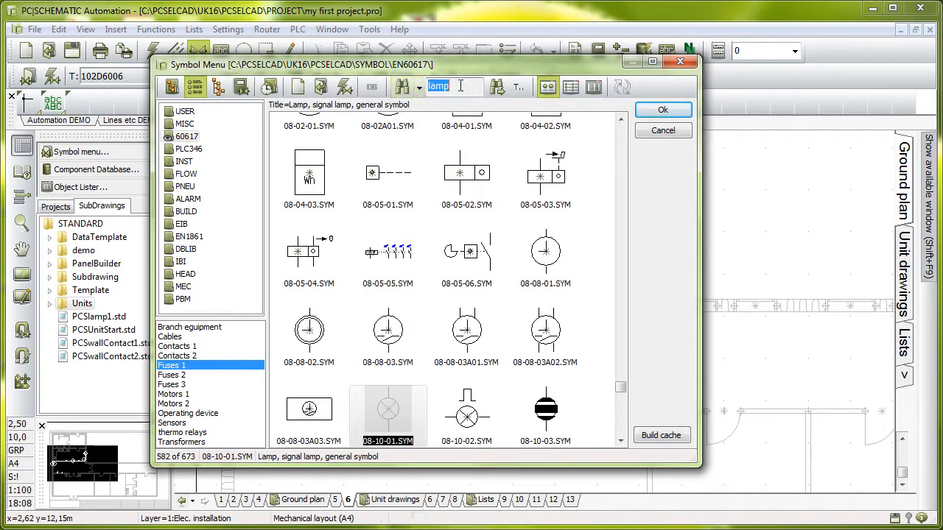
Step: Try both the contains and begins-with search modes for "lamp", and place the lamp with resistor symbol 08-10B01 in the pickmenu cell
{"action": "left_click", "coordinate": [498, 87]}
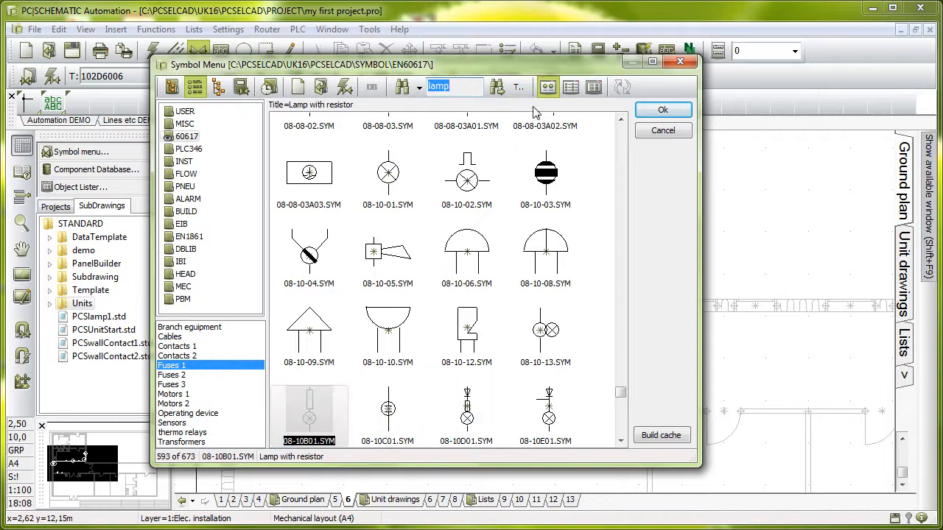
{"action": "left_click", "coordinate": [519, 87]}
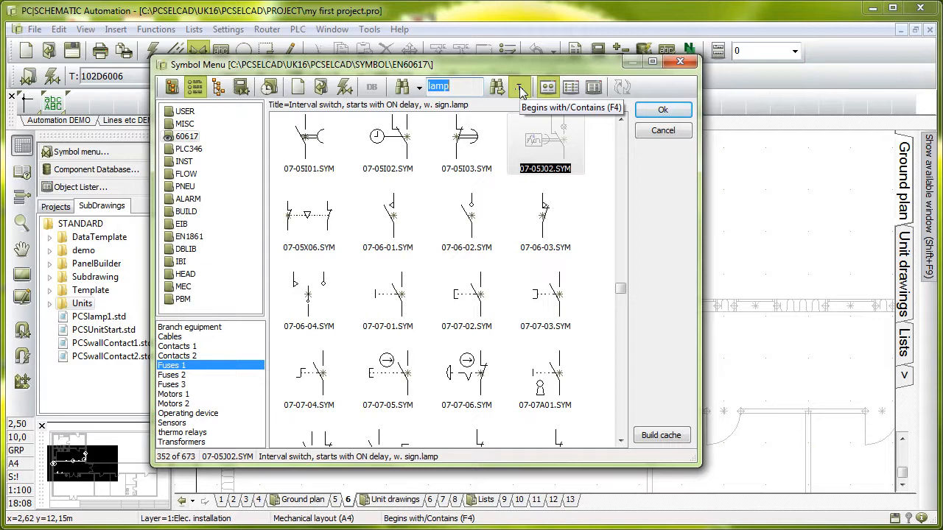
{"action": "left_click", "coordinate": [520, 88]}
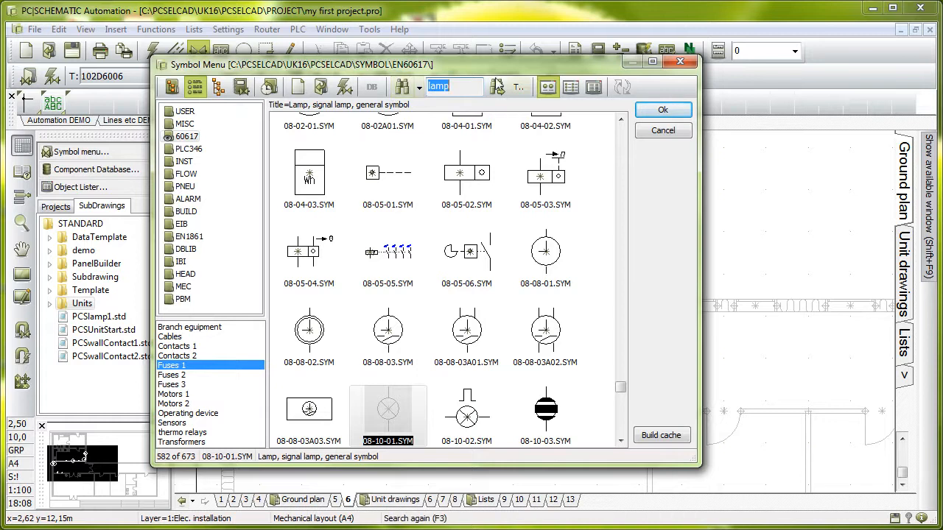
{"action": "left_click", "coordinate": [497, 88]}
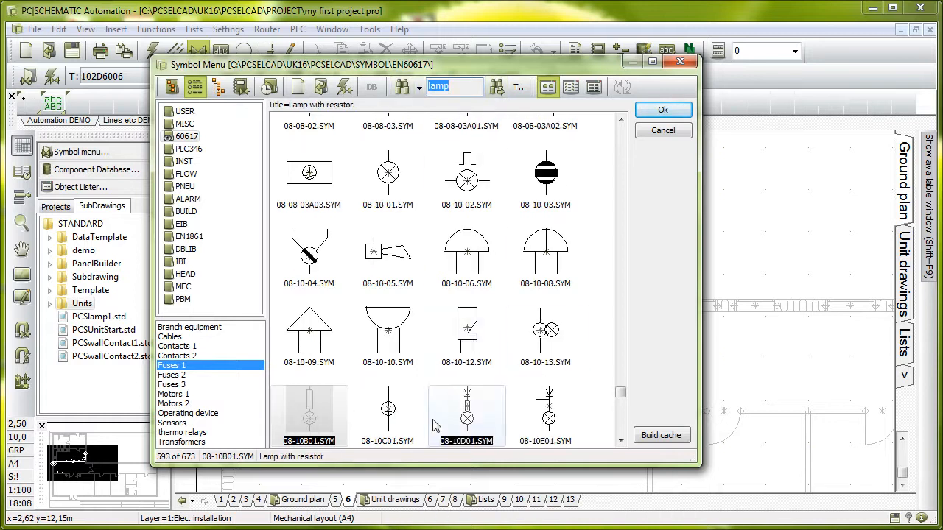
{"action": "double_click", "coordinate": [325, 396]}
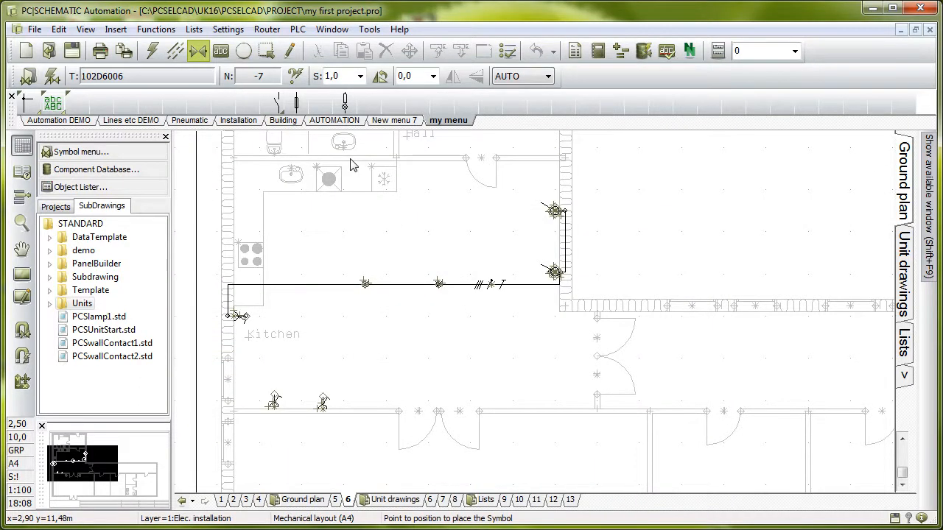
Step: Assign the database component PCSRDLAMP1 to the lamp cell and set its description to "Red lamp"
{"action": "right_click", "coordinate": [345, 103]}
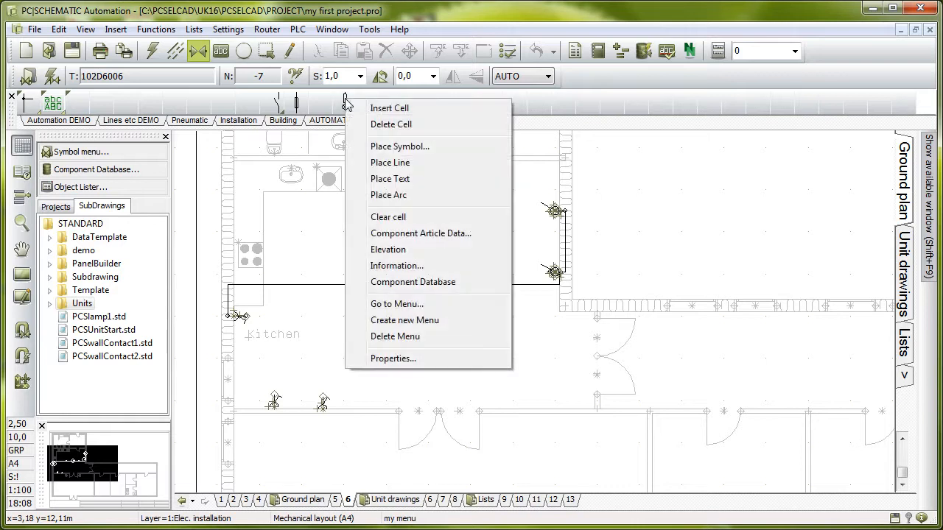
{"action": "left_click", "coordinate": [414, 234]}
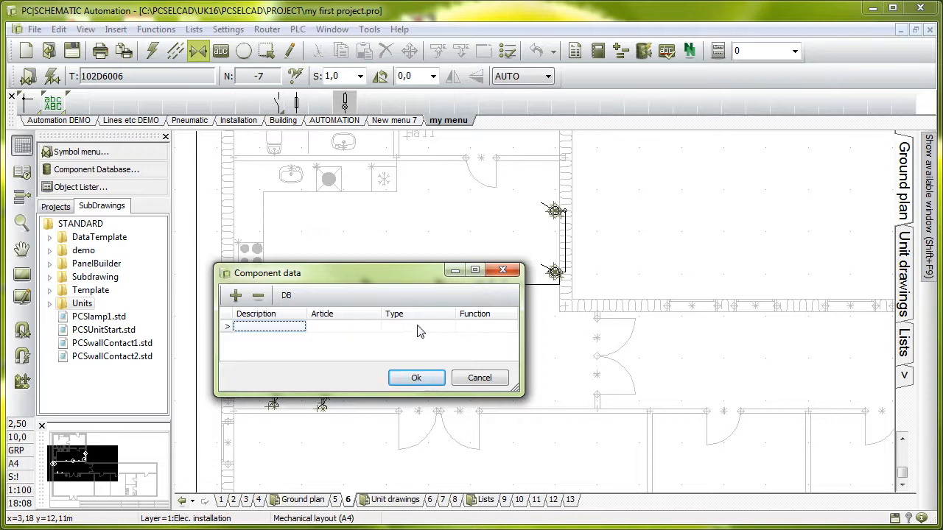
{"action": "left_click", "coordinate": [287, 296]}
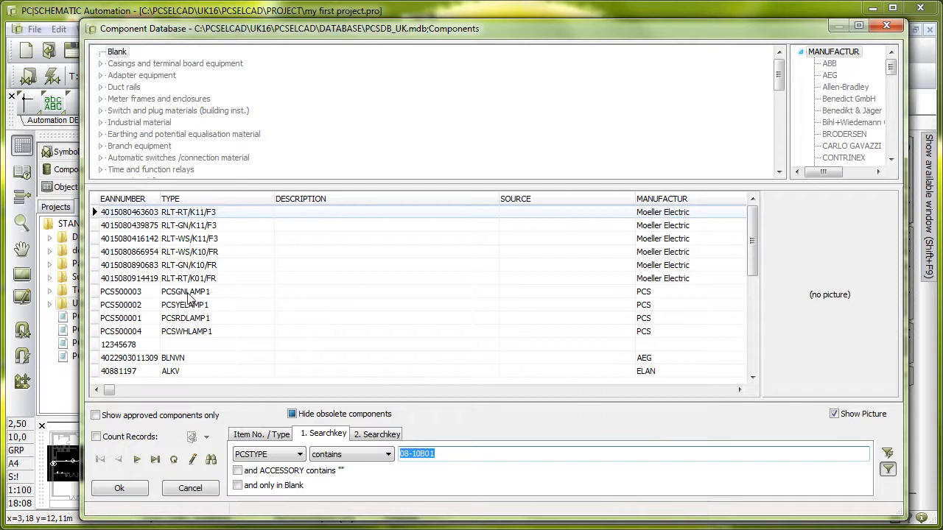
{"action": "left_click", "coordinate": [188, 321]}
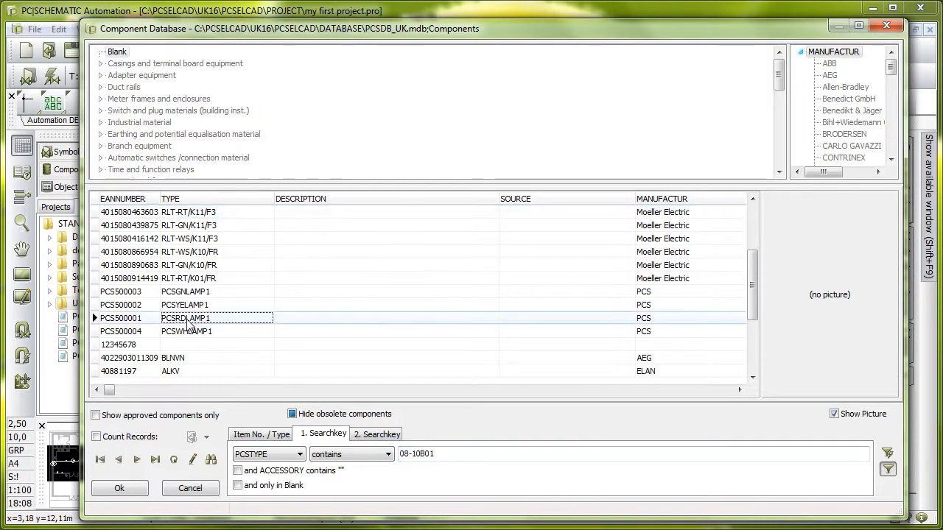
{"action": "double_click", "coordinate": [191, 327]}
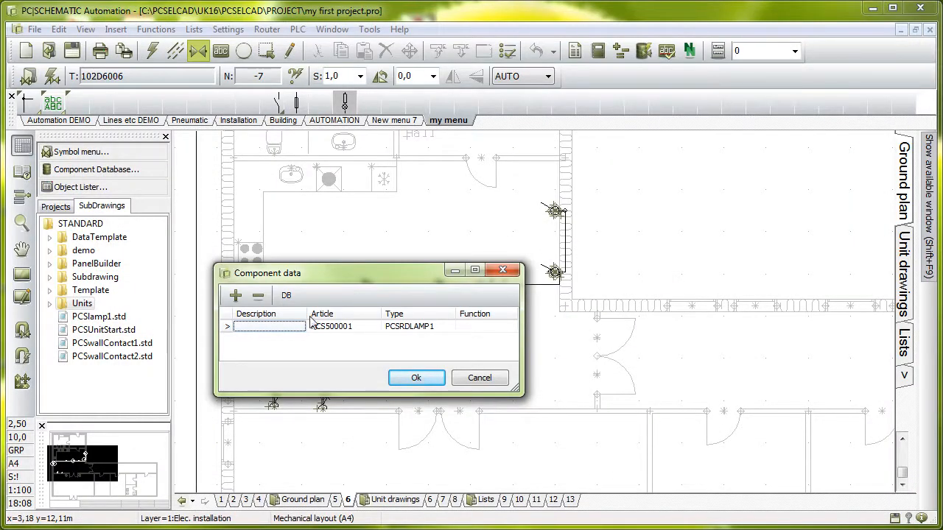
{"action": "left_click", "coordinate": [254, 327]}
{"action": "type", "text": "Red lamp"}
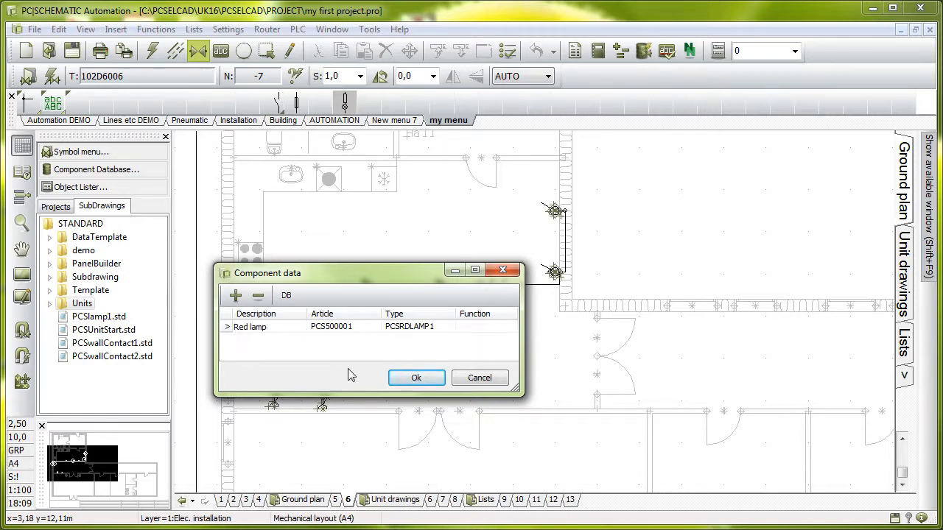
{"action": "left_click", "coordinate": [421, 381]}
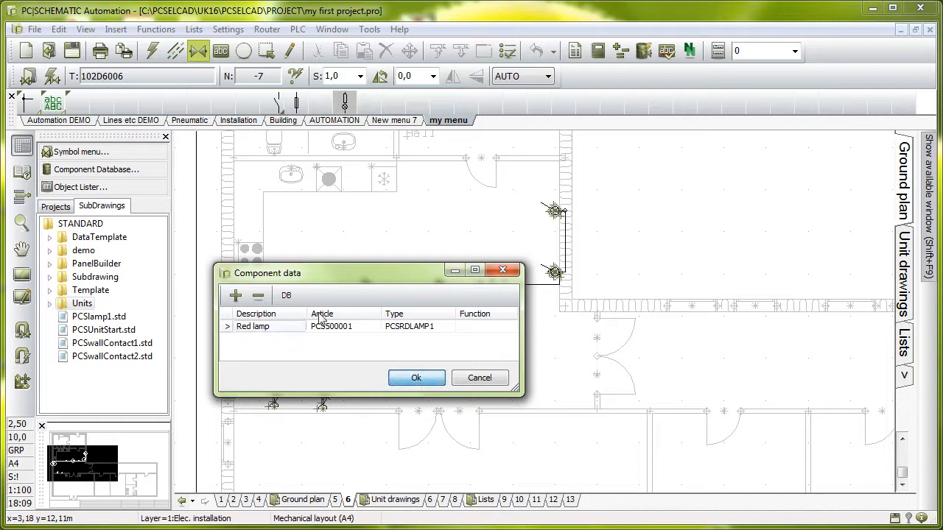
Step: Add a second component row to the lamp cell with PCSYELAMP1 from the database and the description "Yellow lamp"
{"action": "left_click", "coordinate": [286, 295]}
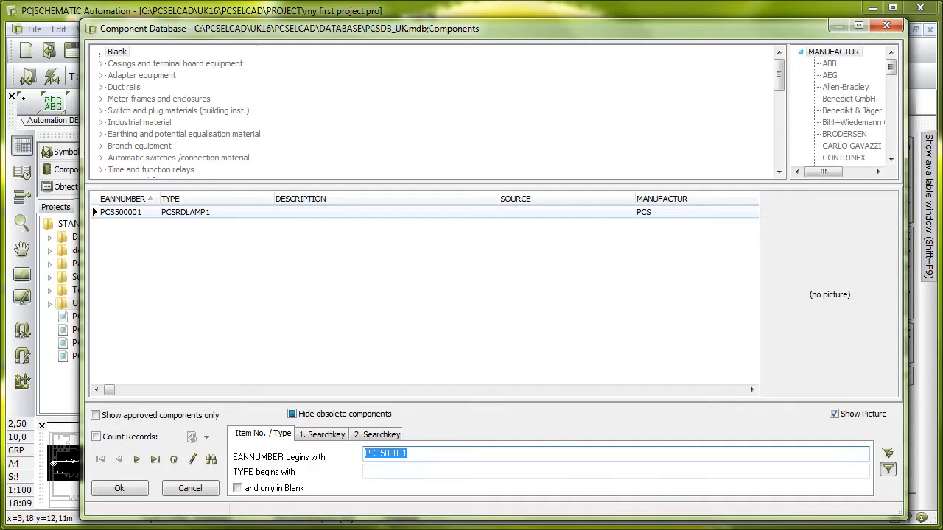
{"action": "left_click", "coordinate": [209, 494]}
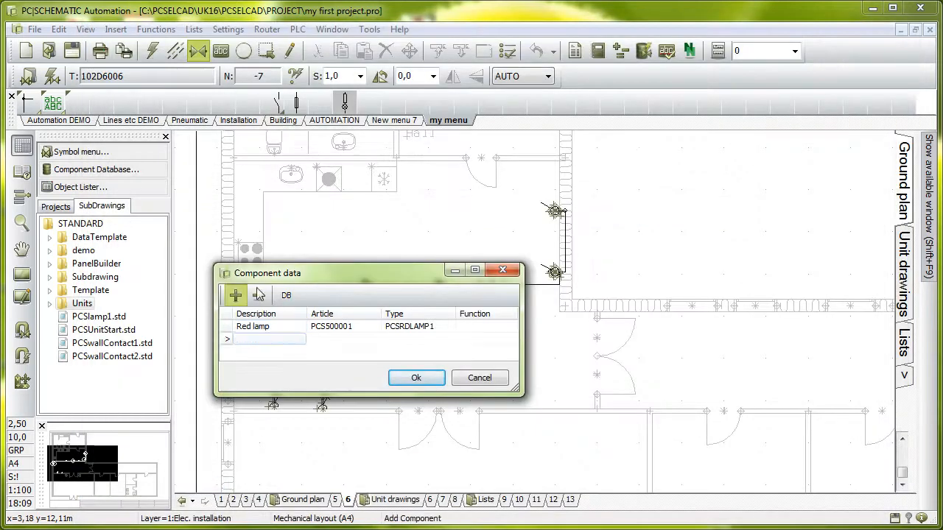
{"action": "left_click", "coordinate": [285, 296]}
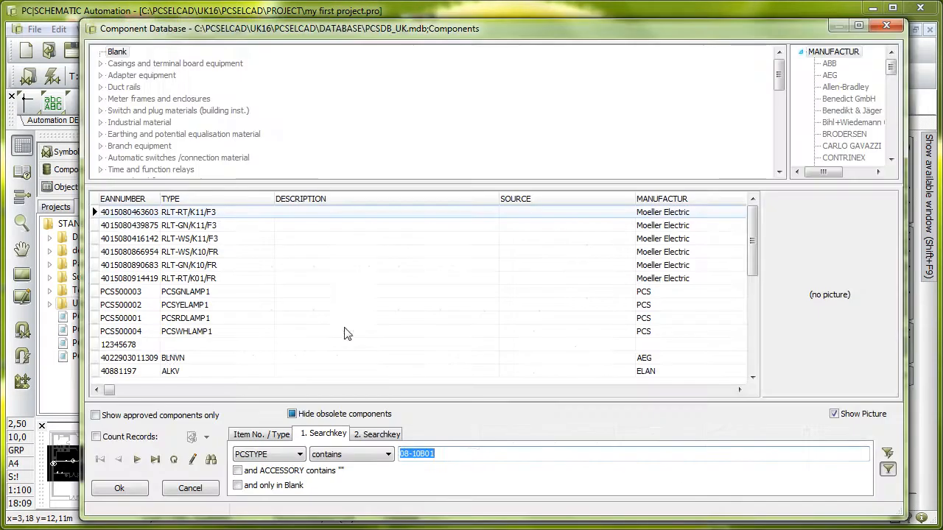
{"action": "double_click", "coordinate": [182, 306]}
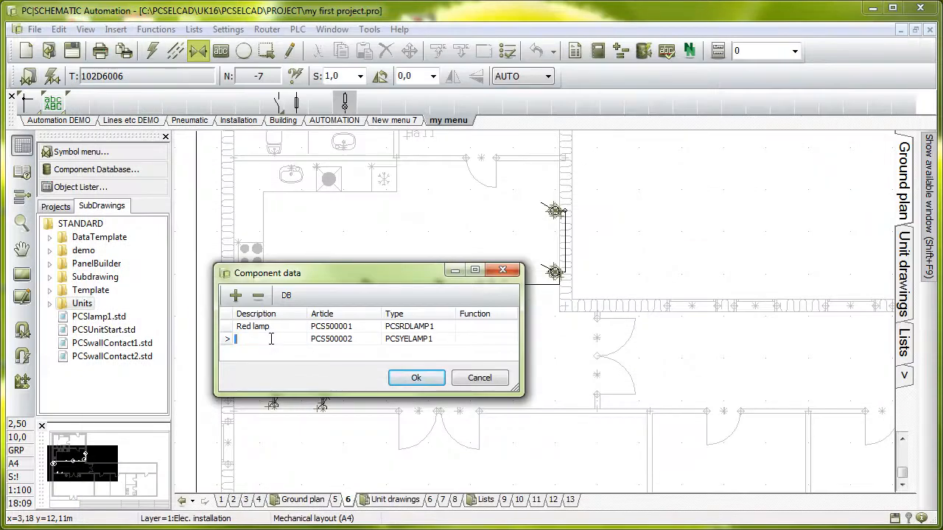
{"action": "type", "text": "Yellow lamp"}
Step: Add a third component row with PCSGNLAMP1 and the description "Green lamp", and accept the lamp cell's component data
{"action": "left_click", "coordinate": [236, 295]}
{"action": "left_click", "coordinate": [286, 296]}
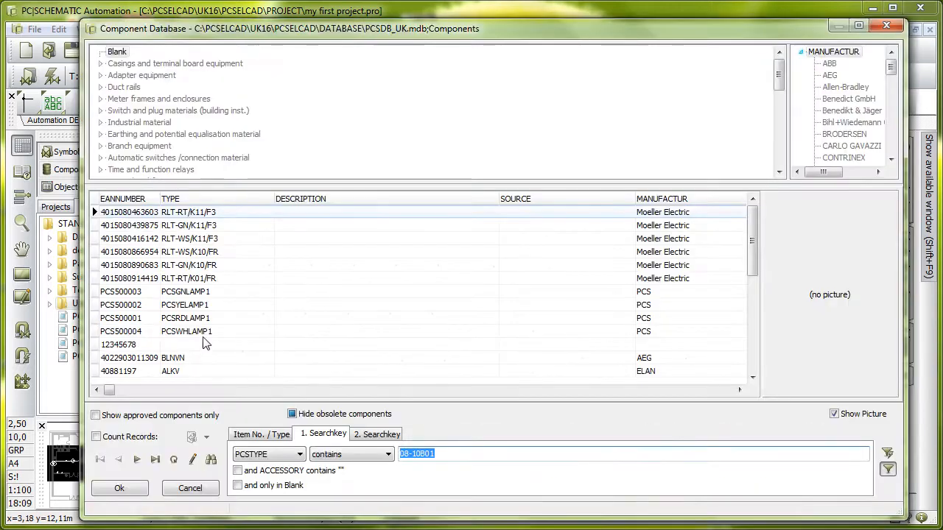
{"action": "double_click", "coordinate": [199, 293]}
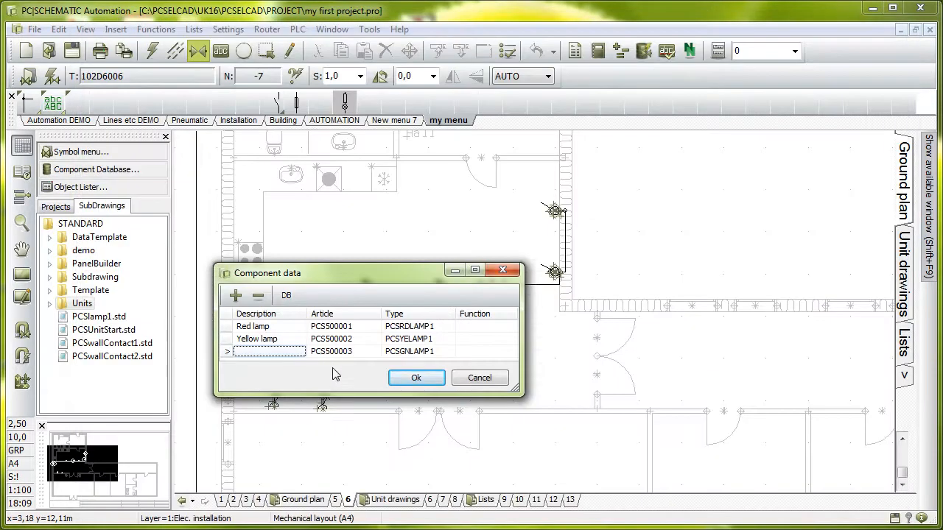
{"action": "type", "text": "Green lamp"}
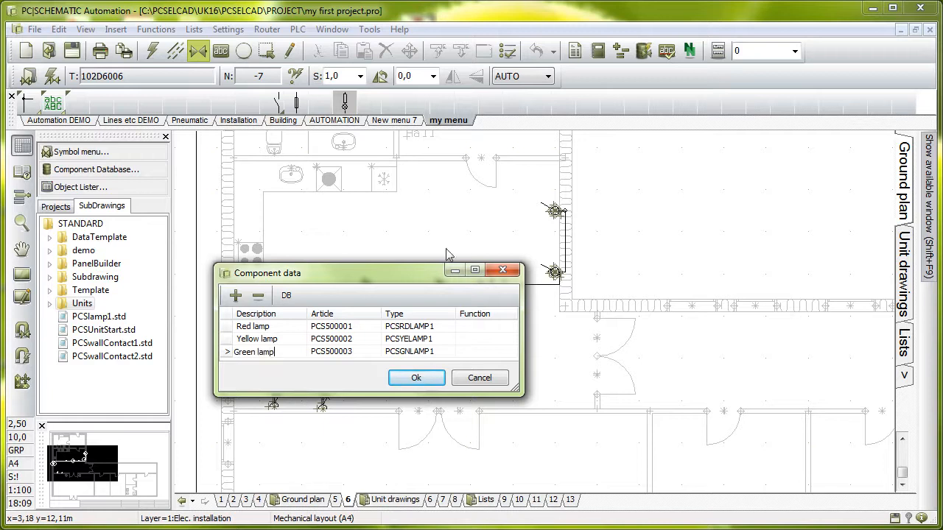
{"action": "left_click", "coordinate": [417, 375]}
Step: Check the component choices on the lamp cell by picking Green lamp, and display the Installation pickmenu
{"action": "left_click", "coordinate": [352, 105]}
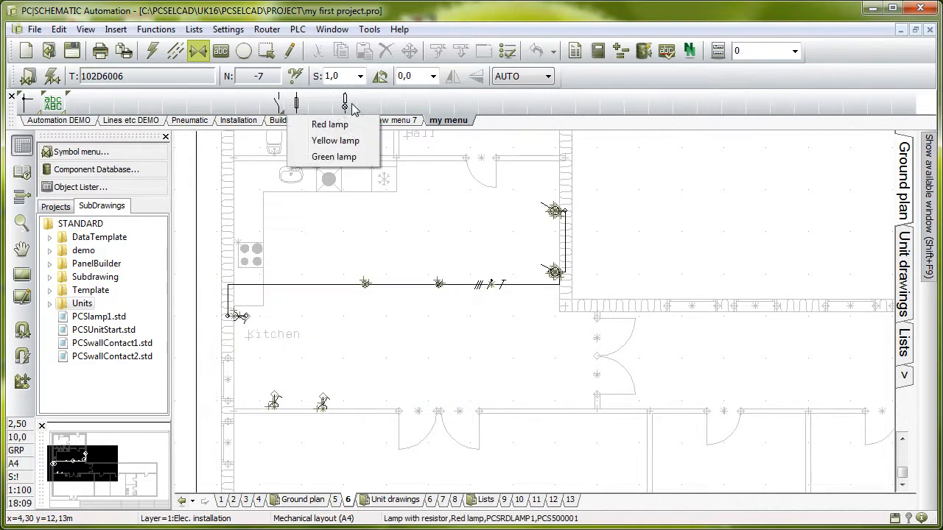
{"action": "left_click", "coordinate": [335, 157]}
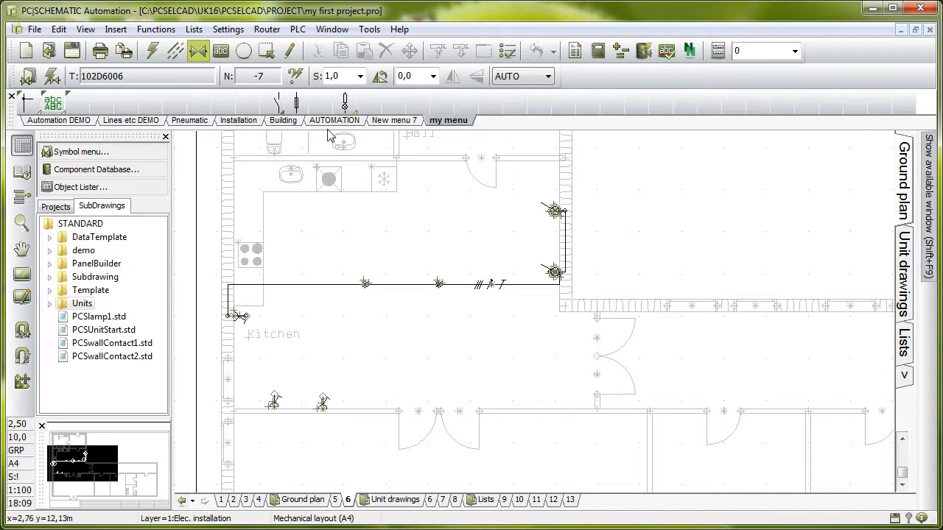
{"action": "left_click", "coordinate": [233, 120]}
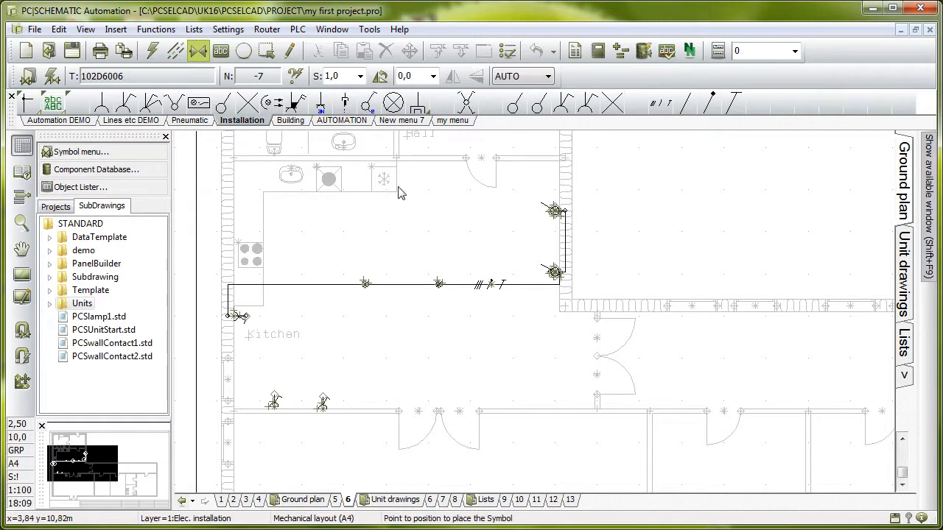
Step: Set the elevation of the general switch cell to 1,1m, pick that switch, and return to the my menu pickmenu
{"action": "right_click", "coordinate": [229, 107]}
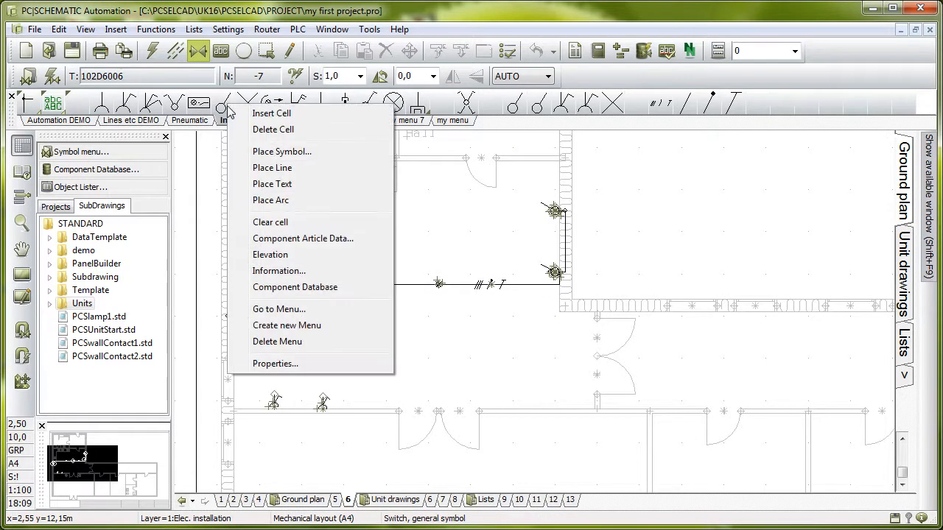
{"action": "left_click", "coordinate": [273, 255]}
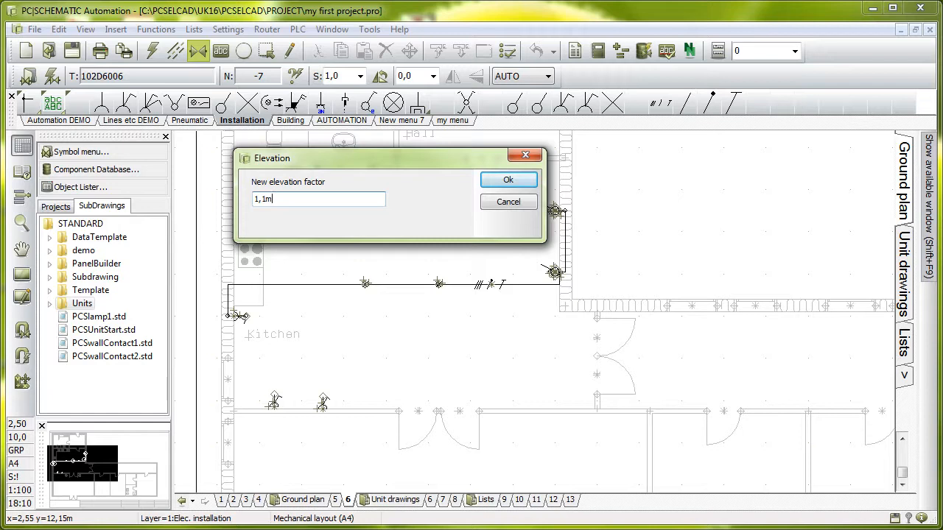
{"action": "key", "text": "Return"}
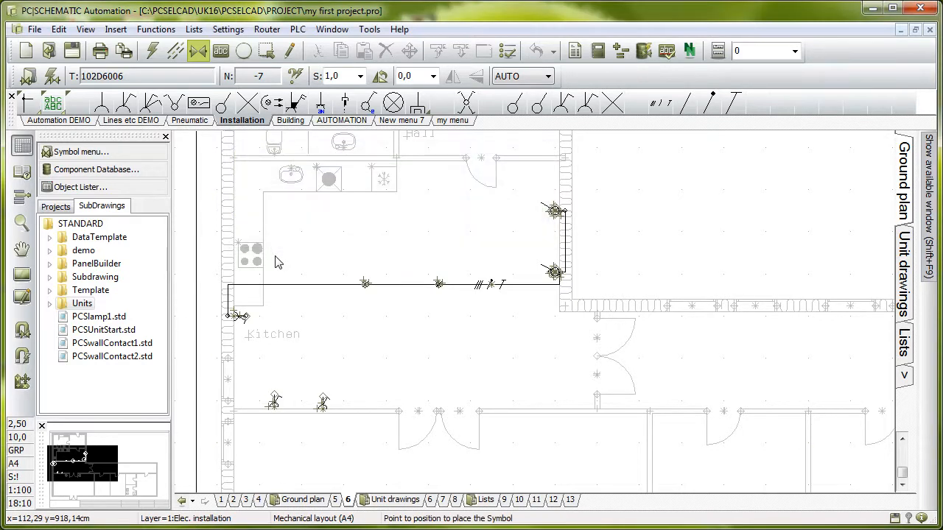
{"action": "left_click", "coordinate": [230, 103]}
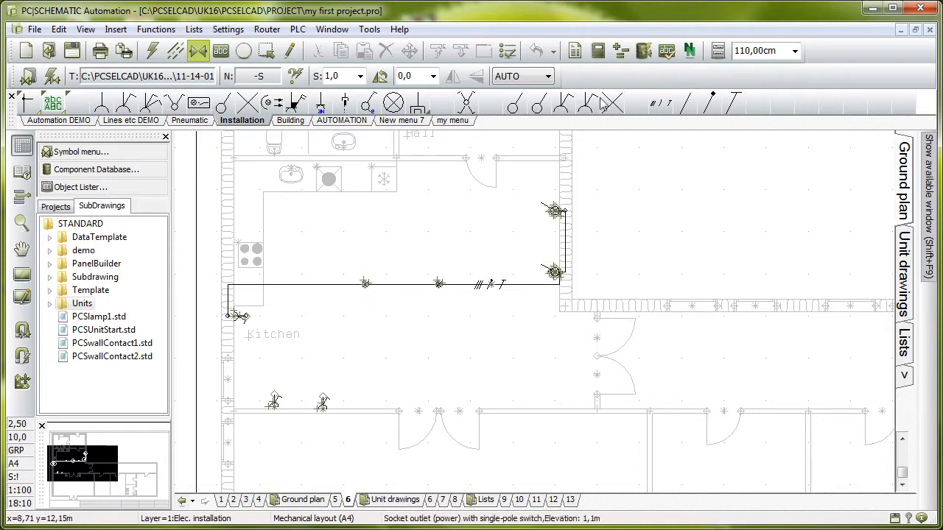
{"action": "left_click", "coordinate": [451, 120]}
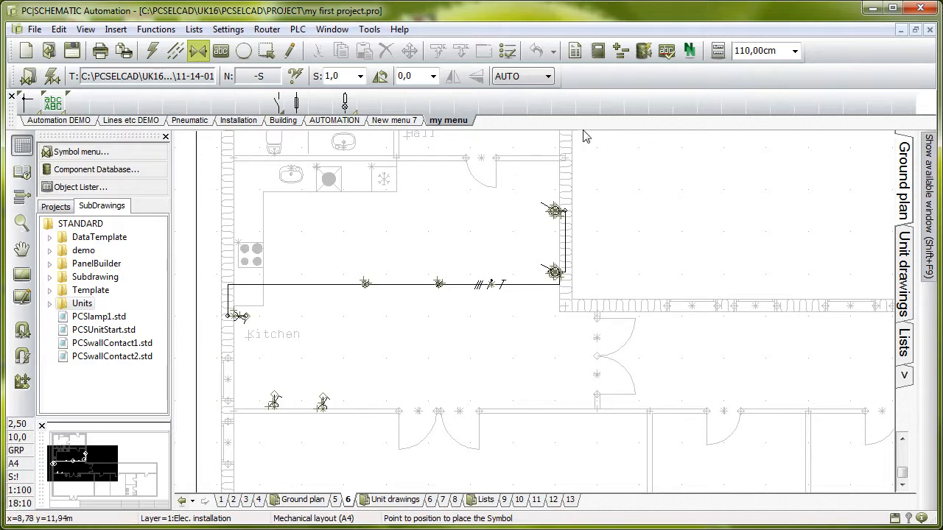
{"action": "right_click", "coordinate": [416, 111]}
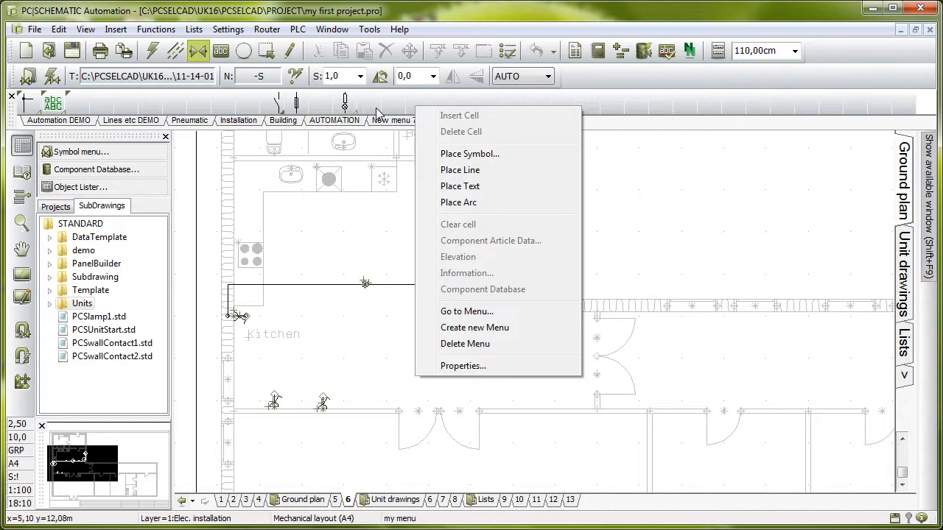
{"action": "left_click", "coordinate": [486, 176]}
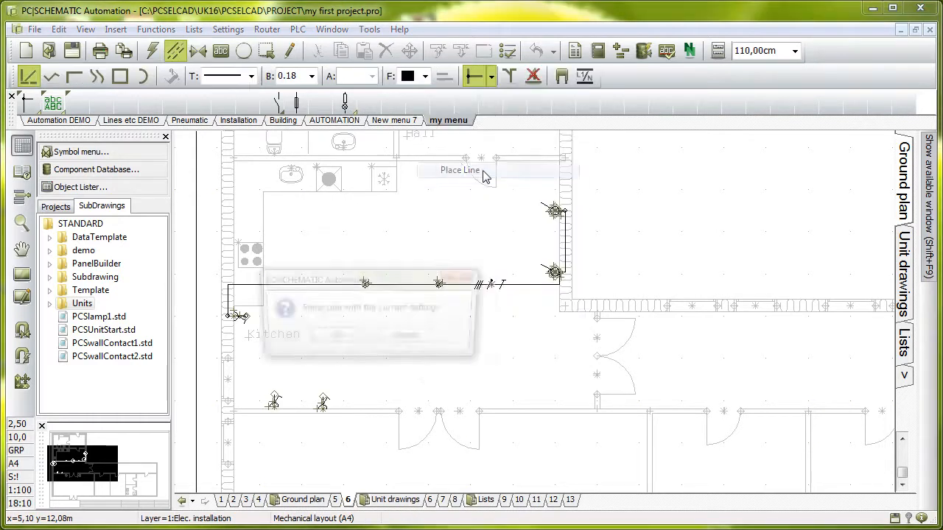
{"action": "left_click_drag", "start_coordinate": [380, 275], "coordinate": [503, 199]}
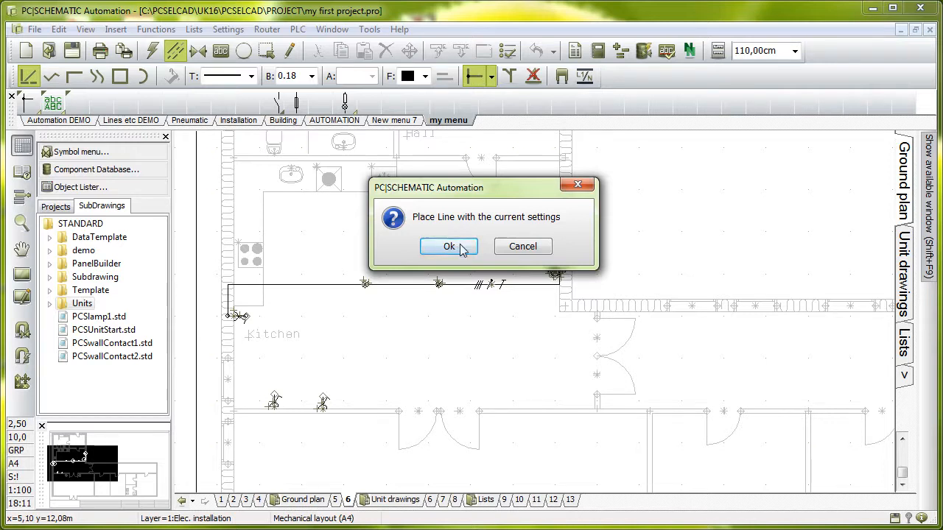
{"action": "left_click", "coordinate": [543, 248]}
Step: Set the line width to 0.25 and place a black conducting line in an empty my menu cell after the lamp
{"action": "left_click", "coordinate": [311, 76]}
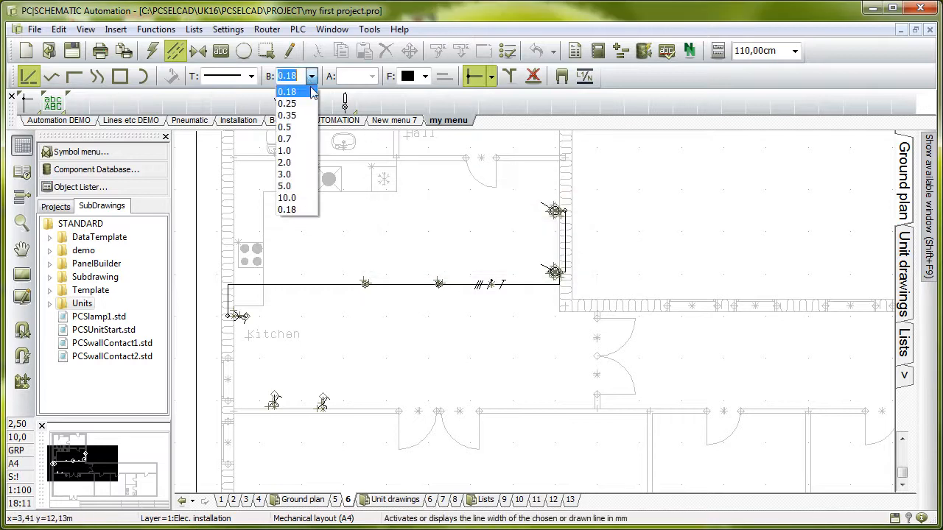
{"action": "left_click", "coordinate": [289, 104]}
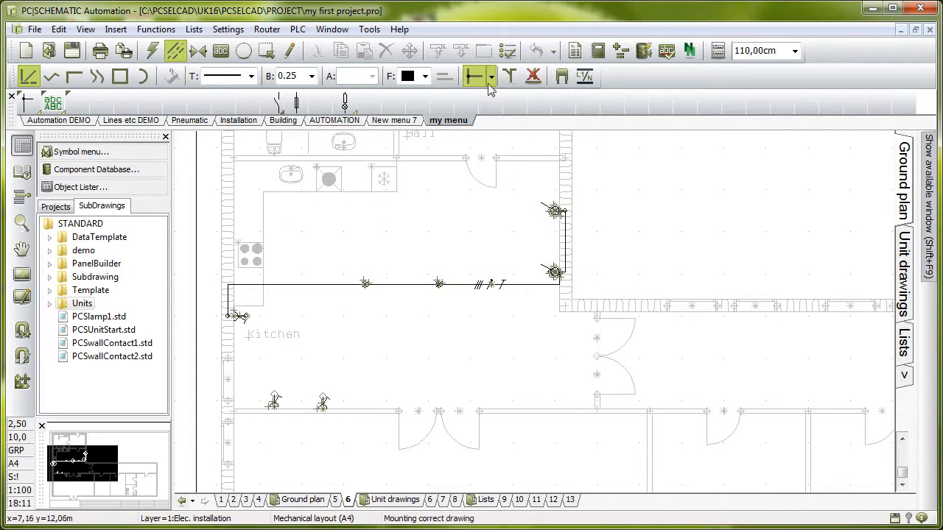
{"action": "right_click", "coordinate": [420, 102]}
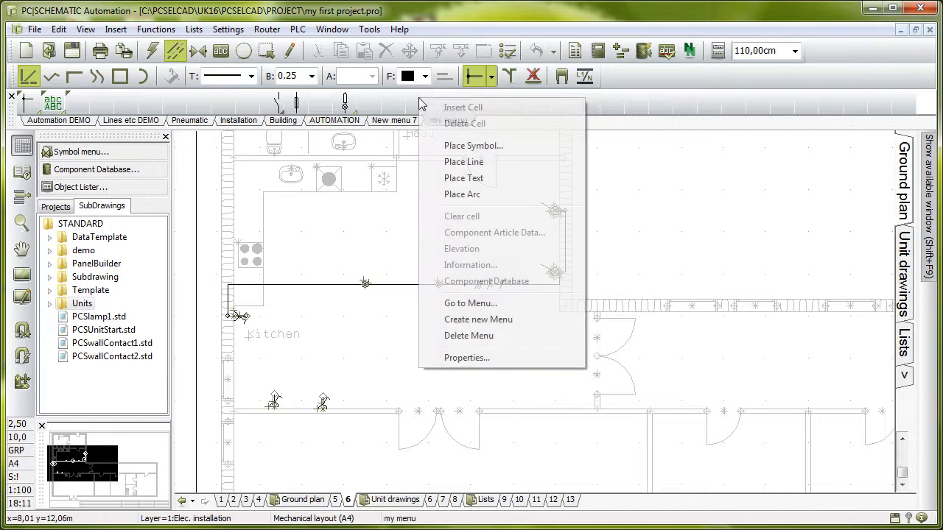
{"action": "left_click", "coordinate": [461, 161]}
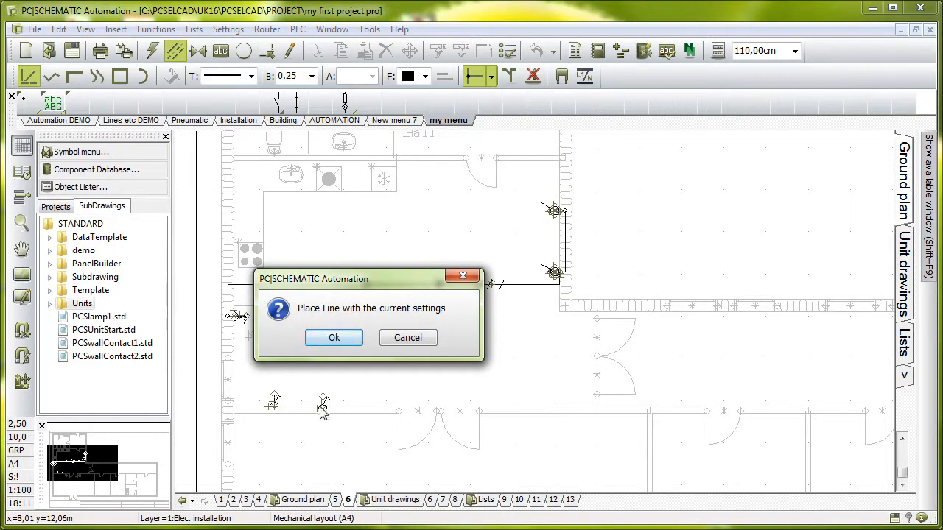
{"action": "left_click", "coordinate": [332, 338]}
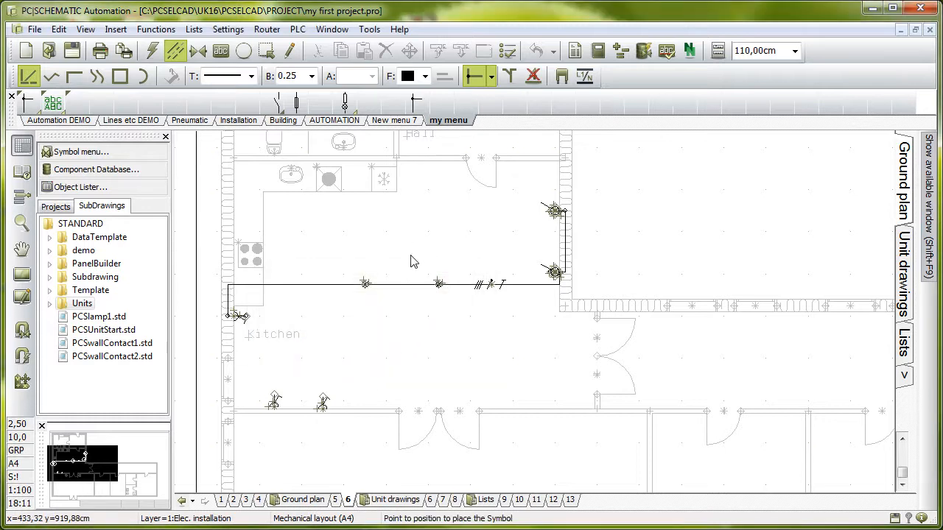
Step: Examine the options for the line cell and the choices stored in the conducting and bridge line cells of Lines etc DEMO
{"action": "right_click", "coordinate": [412, 96]}
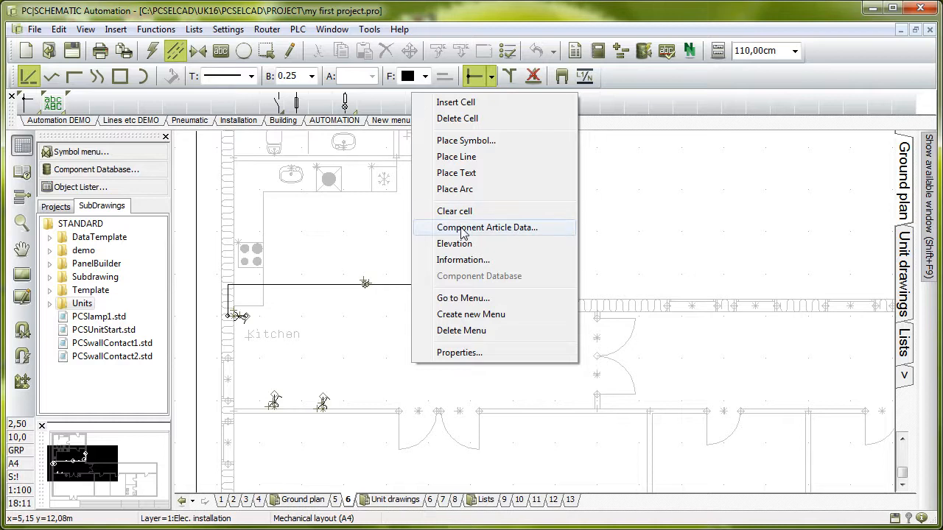
{"action": "key", "text": "Escape"}
{"action": "left_click", "coordinate": [114, 121]}
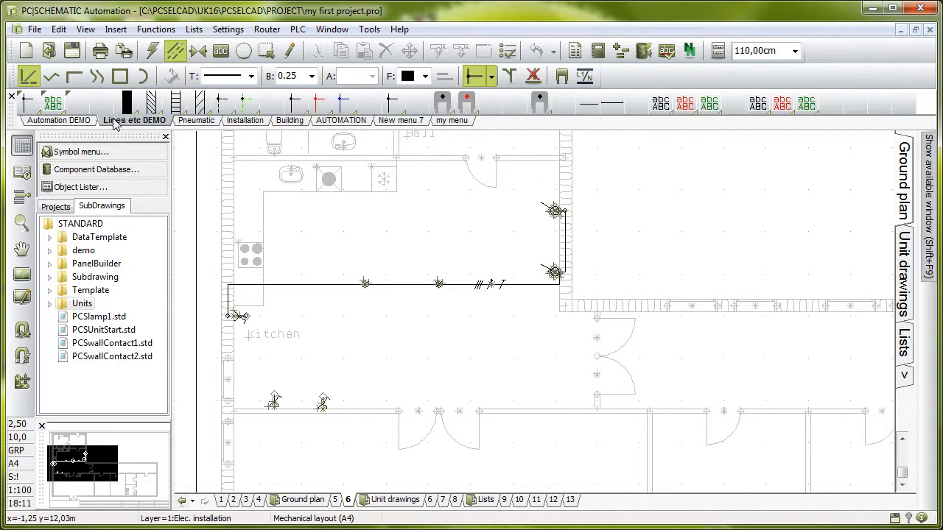
{"action": "left_click", "coordinate": [392, 101]}
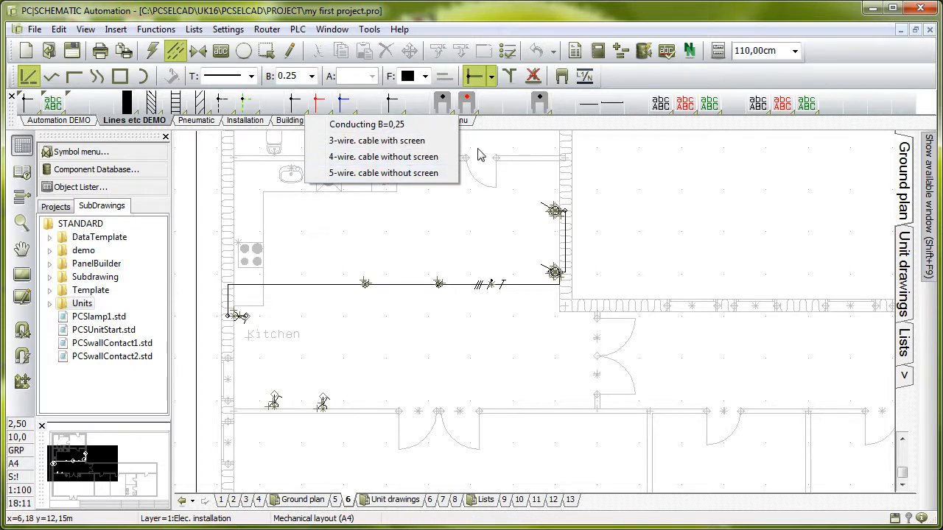
{"action": "left_click", "coordinate": [540, 101]}
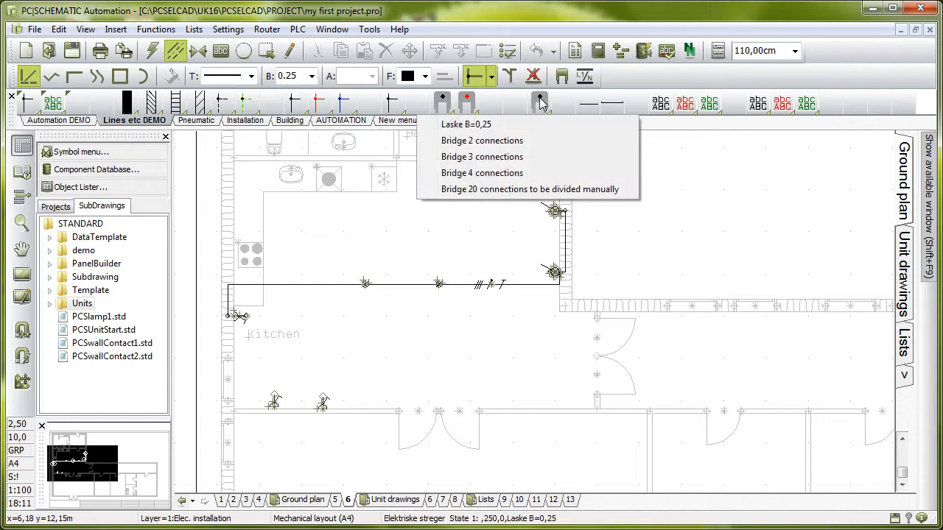
Step: Place a black bridge line with width 0.25 in an empty my menu cell beyond the conducting line cell
{"action": "left_click", "coordinate": [445, 121]}
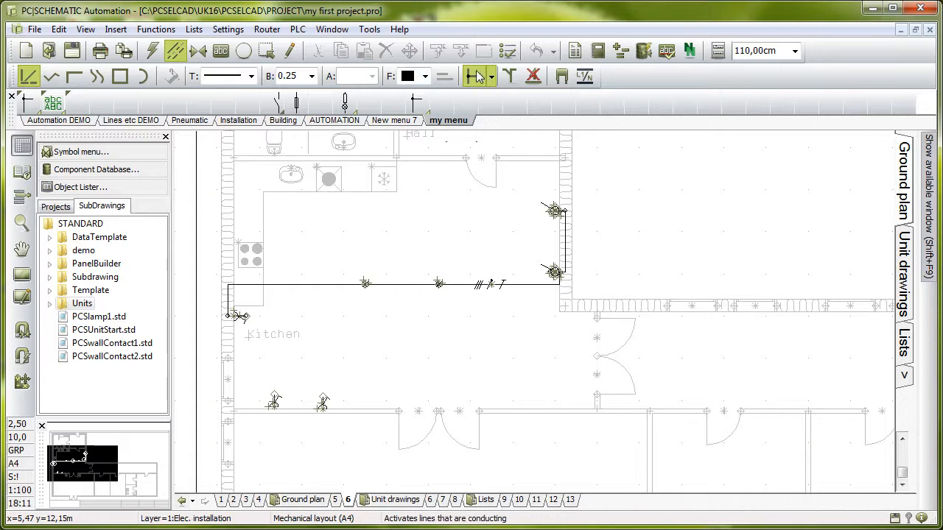
{"action": "left_click", "coordinate": [561, 77]}
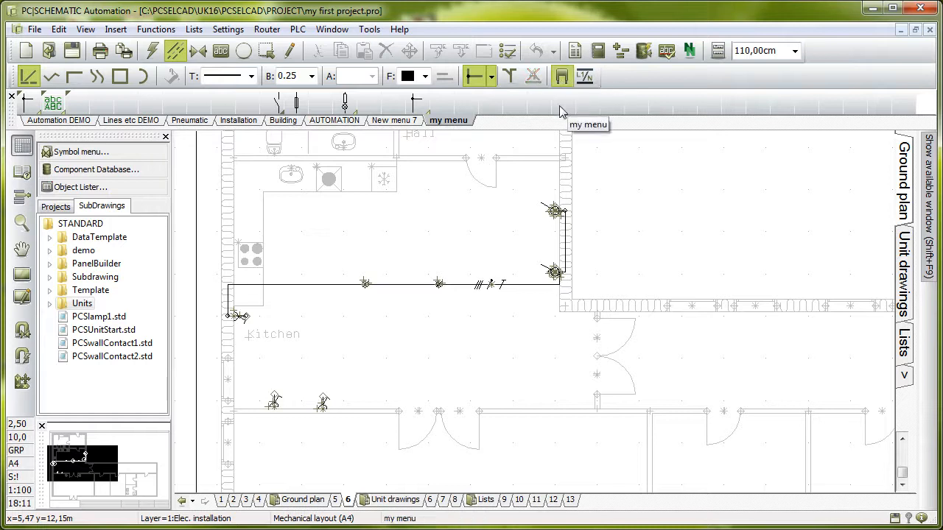
{"action": "right_click", "coordinate": [498, 104]}
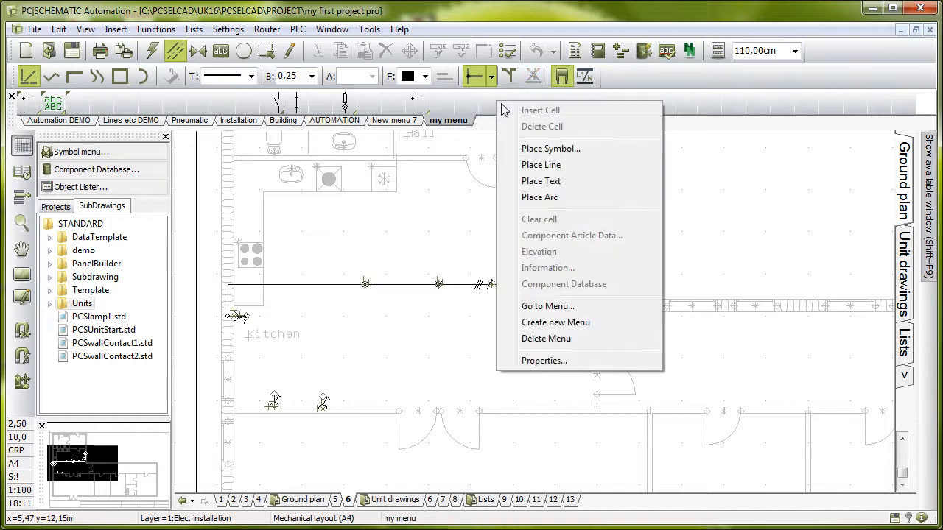
{"action": "left_click", "coordinate": [547, 168]}
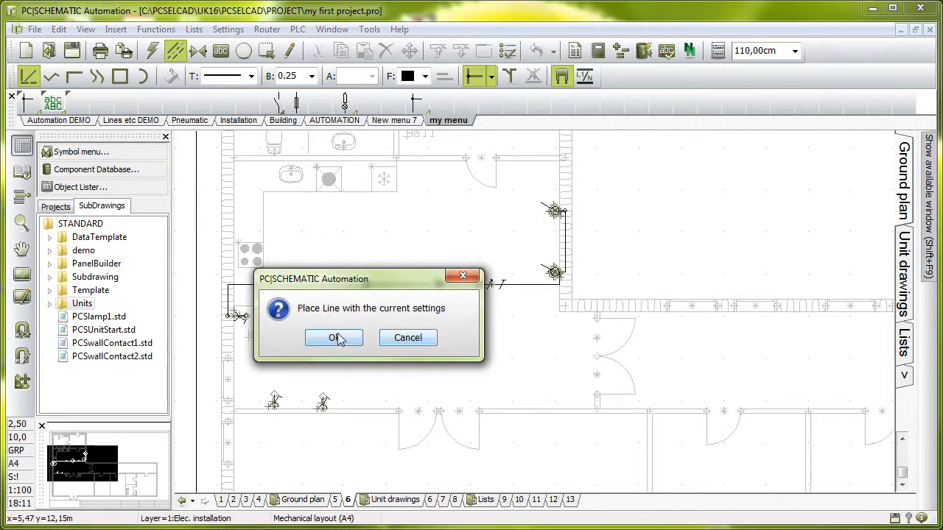
{"action": "left_click", "coordinate": [335, 337]}
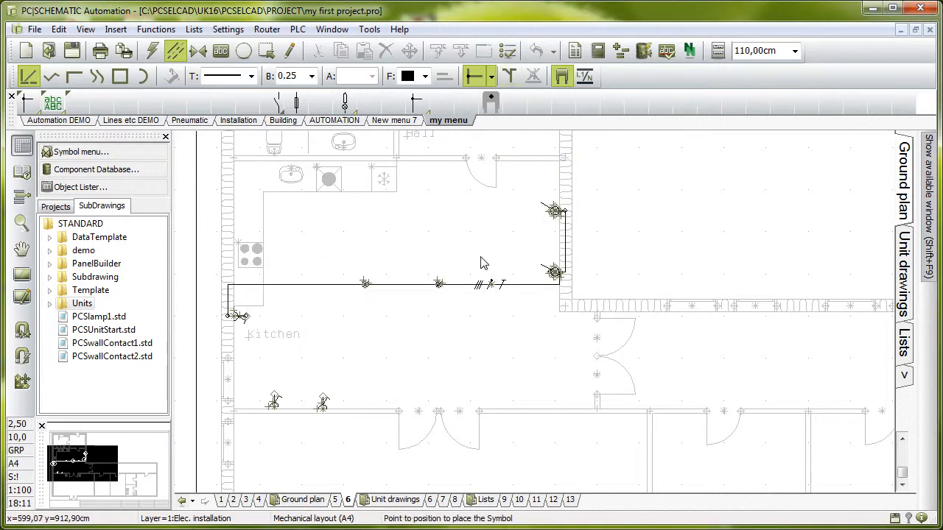
Step: Set the line color to red and place a red bridge line in the cell beside the black bridge line
{"action": "left_click", "coordinate": [426, 77]}
{"action": "left_click", "coordinate": [417, 107]}
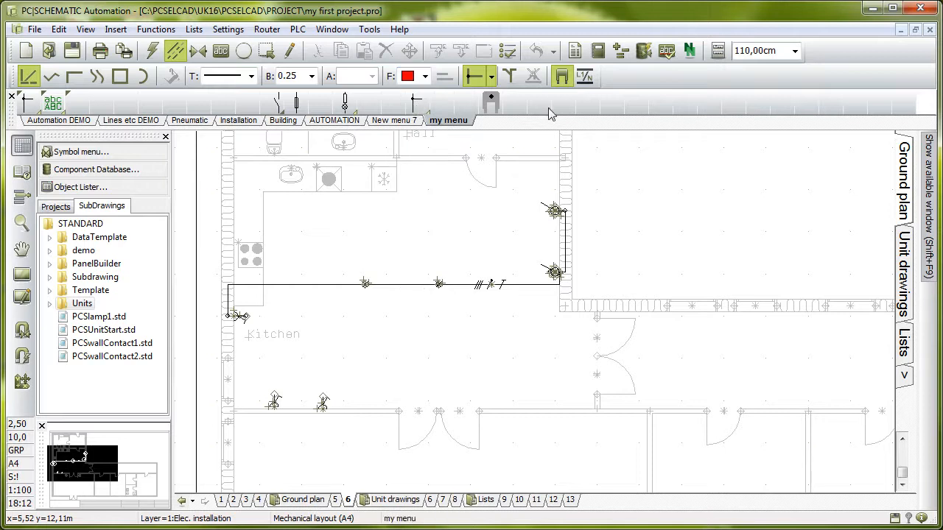
{"action": "right_click", "coordinate": [516, 107]}
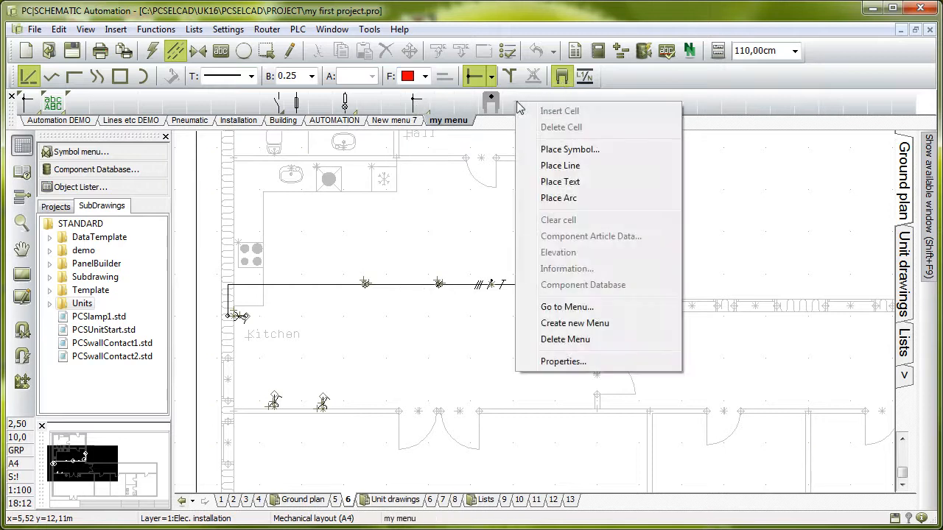
{"action": "left_click", "coordinate": [580, 166]}
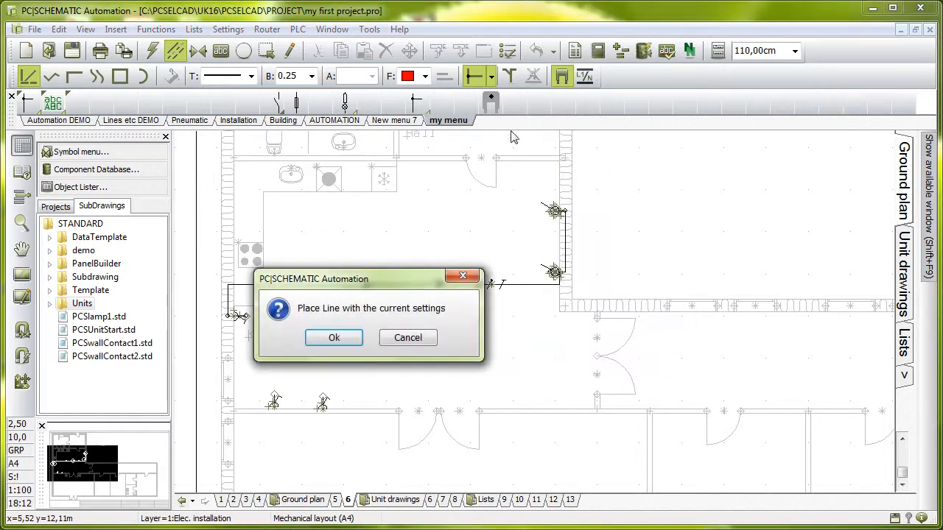
{"action": "left_click", "coordinate": [333, 340]}
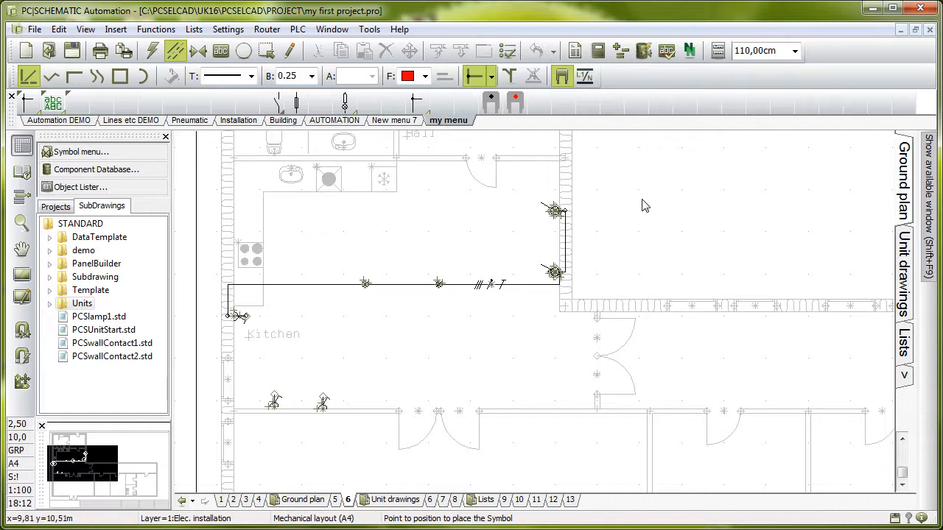
{"action": "right_click", "coordinate": [587, 102]}
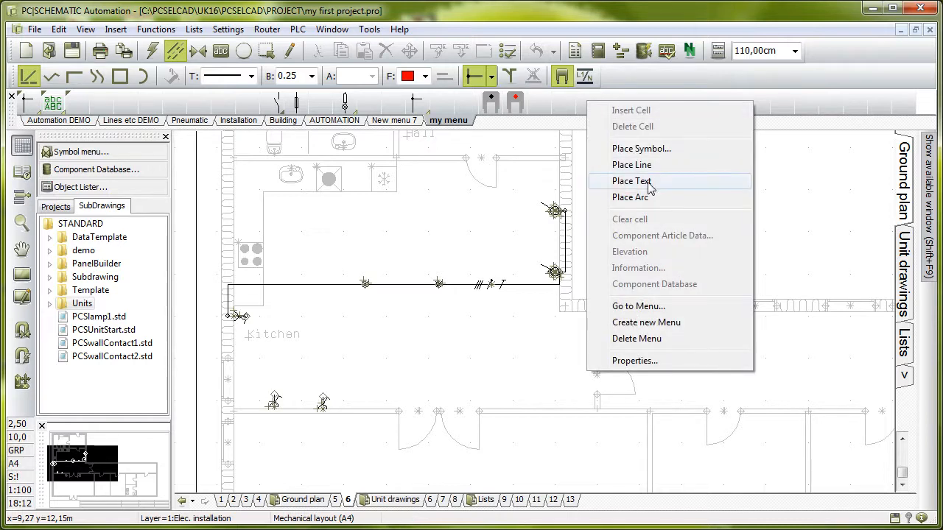
{"action": "left_click", "coordinate": [632, 181]}
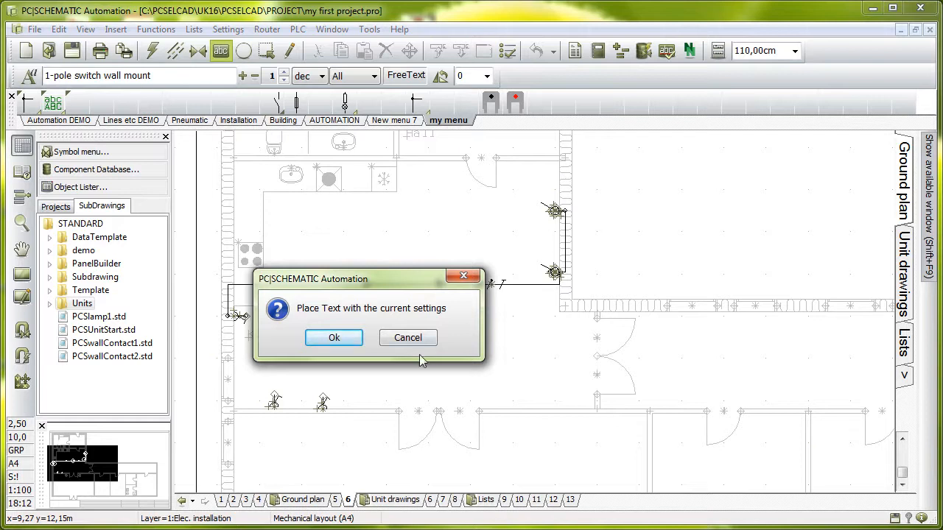
{"action": "left_click_drag", "start_coordinate": [355, 276], "coordinate": [363, 165]}
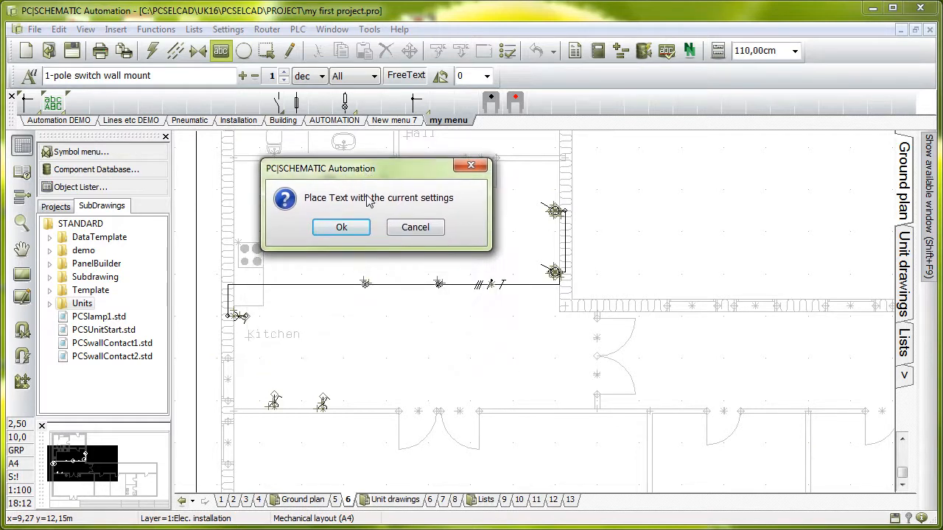
{"action": "left_click", "coordinate": [406, 228]}
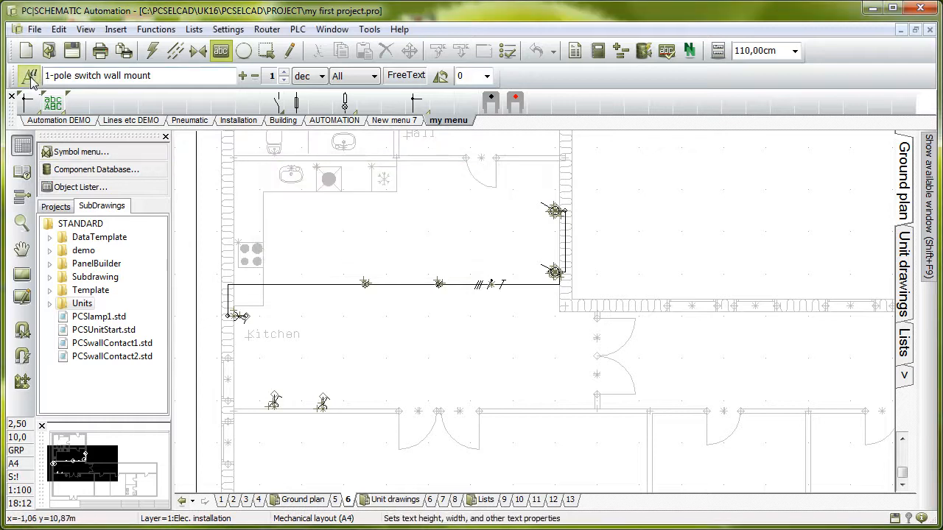
Step: Set the text properties to Arial font, black color and a height of 2,5
{"action": "left_click", "coordinate": [30, 75]}
{"action": "left_click_drag", "start_coordinate": [472, 140], "coordinate": [667, 146]}
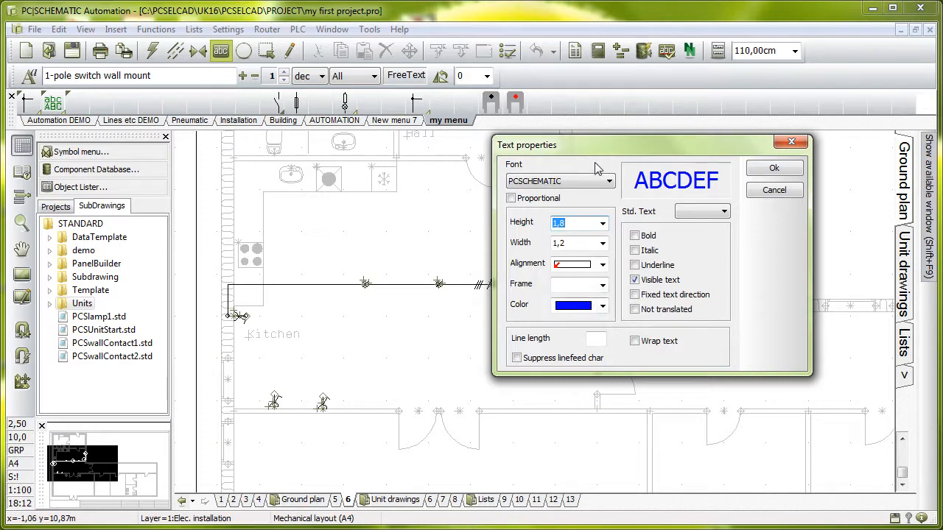
{"action": "left_click", "coordinate": [608, 182]}
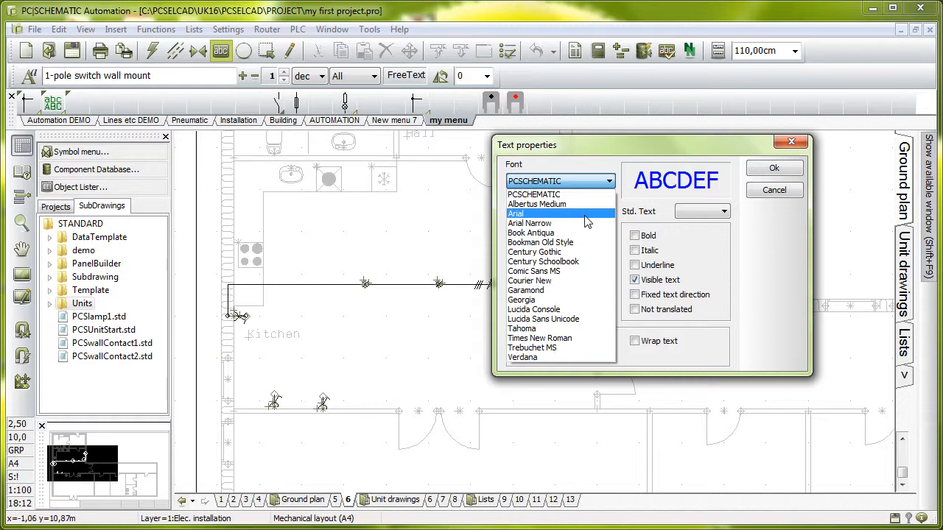
{"action": "left_click", "coordinate": [587, 214]}
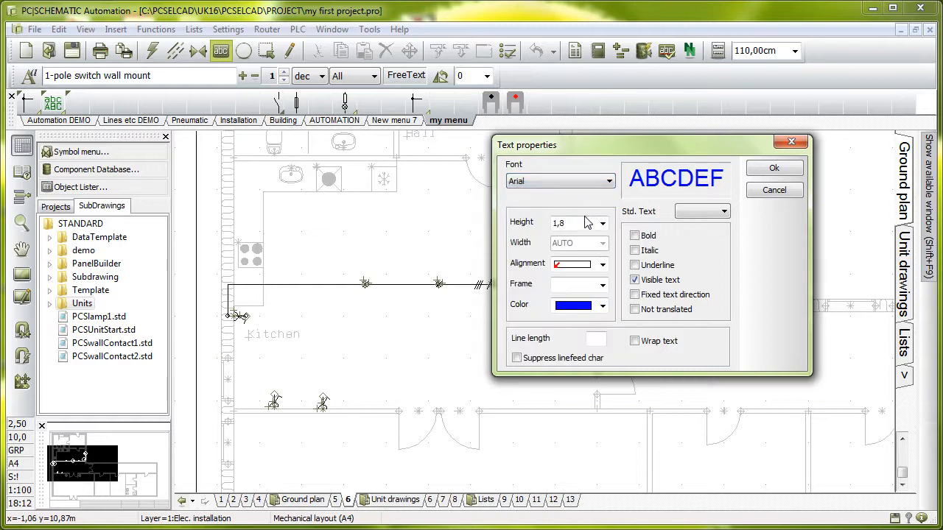
{"action": "left_click", "coordinate": [603, 306]}
{"action": "left_click", "coordinate": [601, 321]}
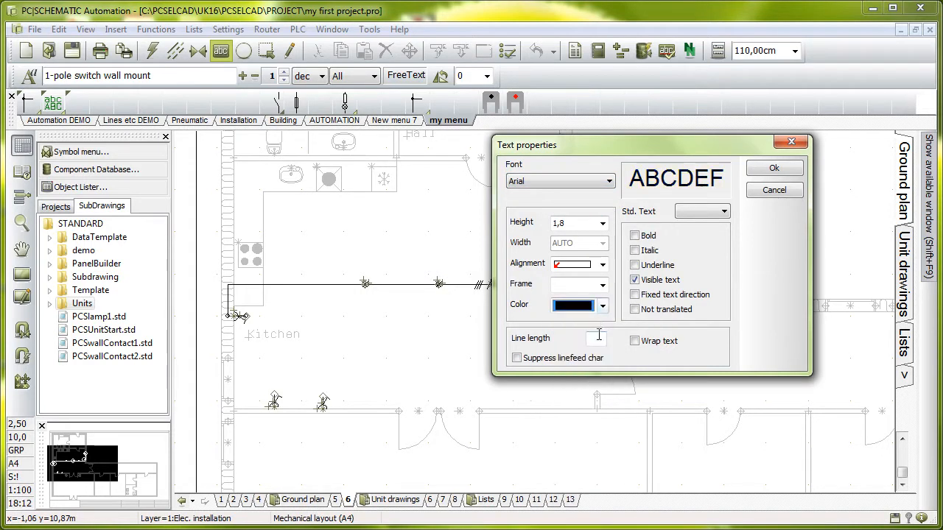
{"action": "left_click", "coordinate": [603, 223]}
{"action": "left_click", "coordinate": [584, 248]}
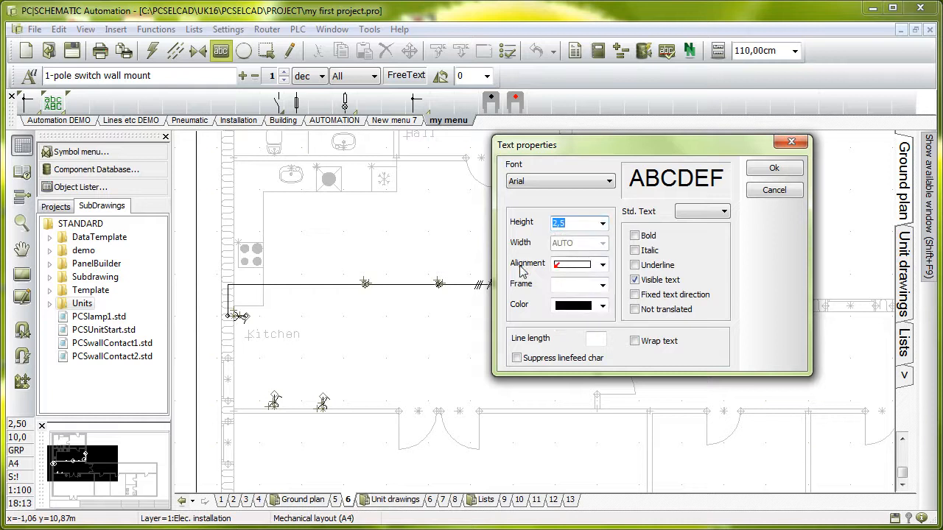
{"action": "left_click", "coordinate": [760, 174]}
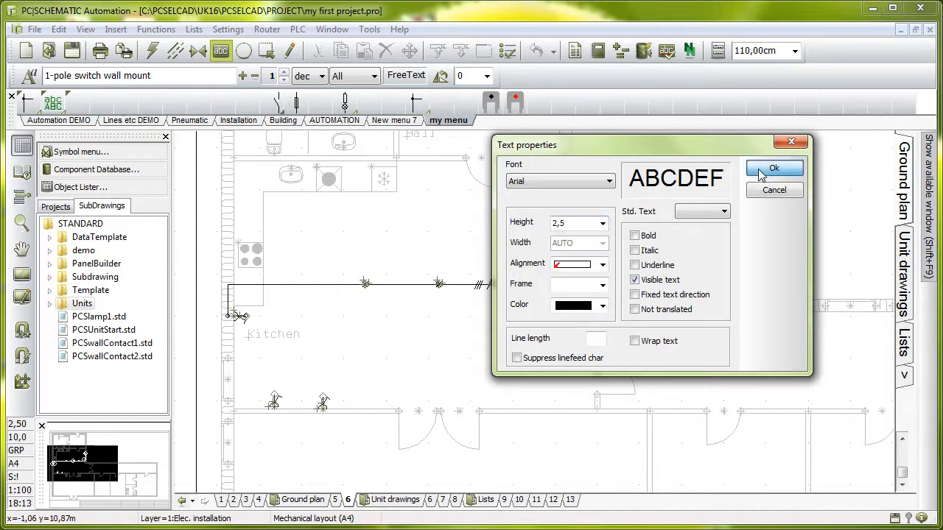
Step: Place a text cell with the current settings in an empty my menu cell after the red bridge line
{"action": "right_click", "coordinate": [596, 102]}
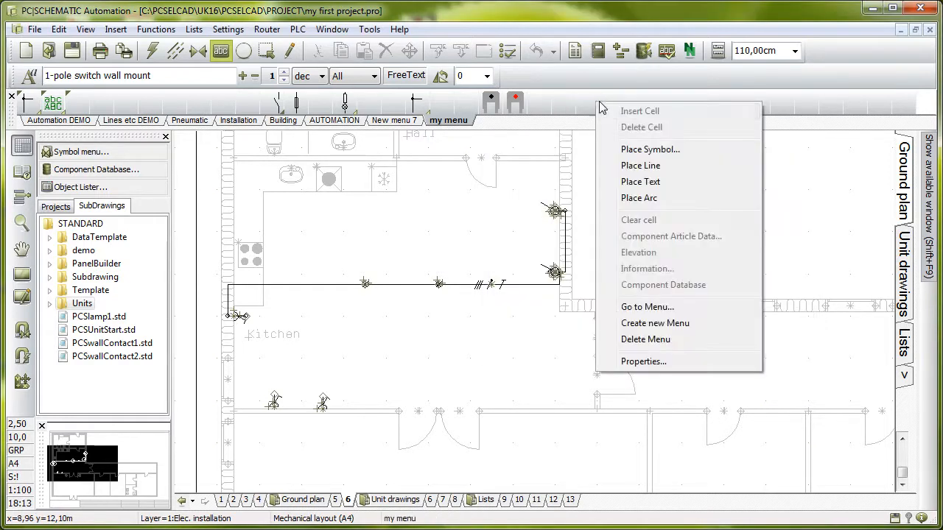
{"action": "left_click", "coordinate": [640, 182]}
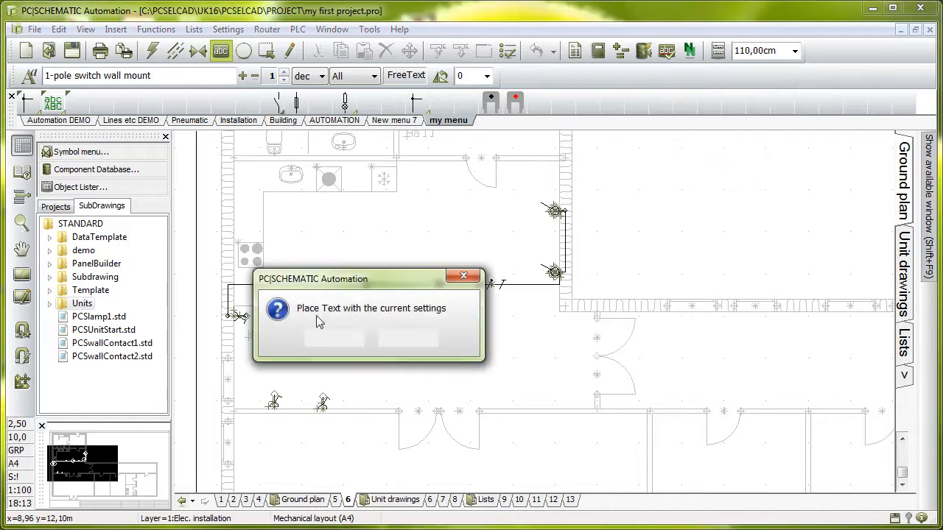
{"action": "left_click", "coordinate": [333, 338]}
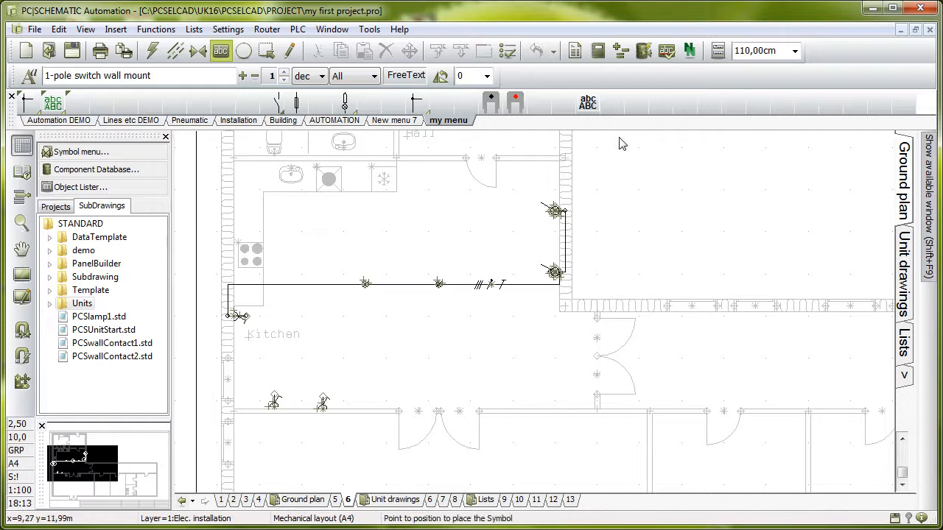
Step: Place two "1-pole switch wall mount" texts in the empty room with the new black text cell and one with the green text cell
{"action": "left_click", "coordinate": [585, 100]}
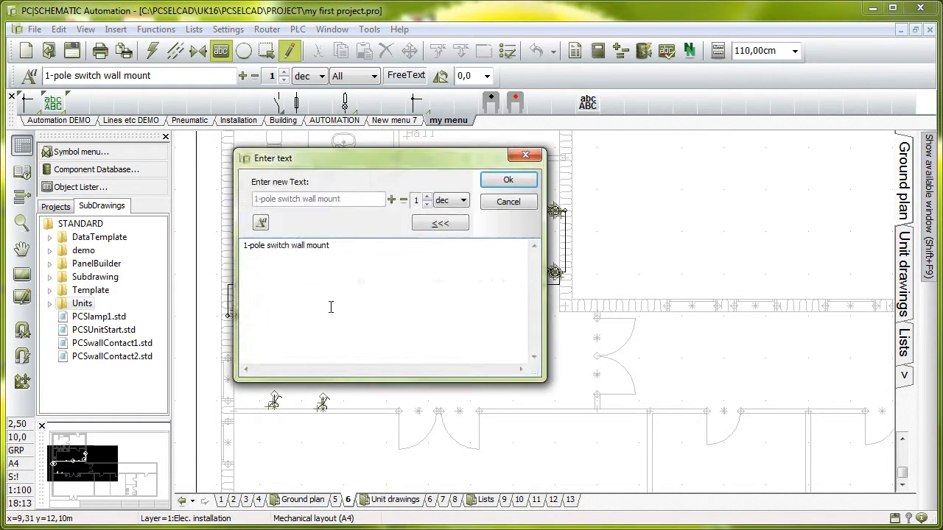
{"action": "left_click", "coordinate": [508, 180]}
{"action": "left_click", "coordinate": [608, 188]}
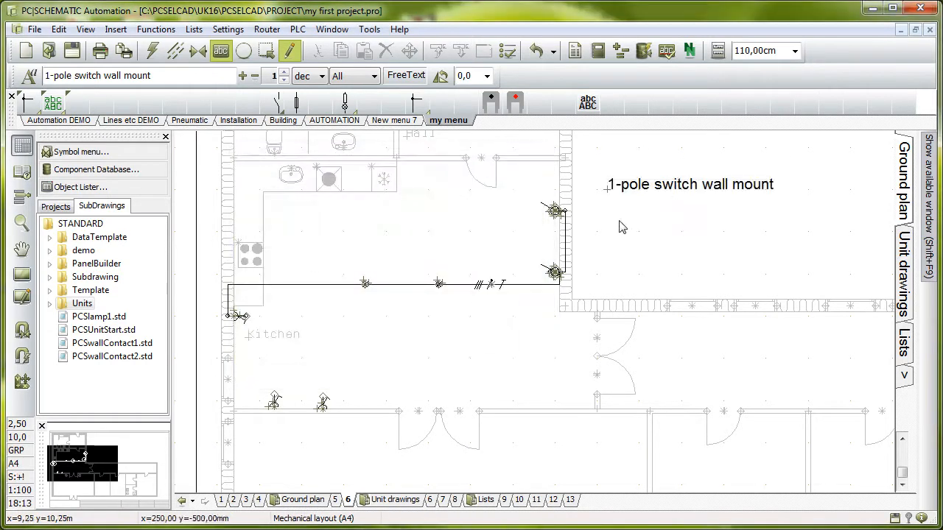
{"action": "key", "text": "Escape"}
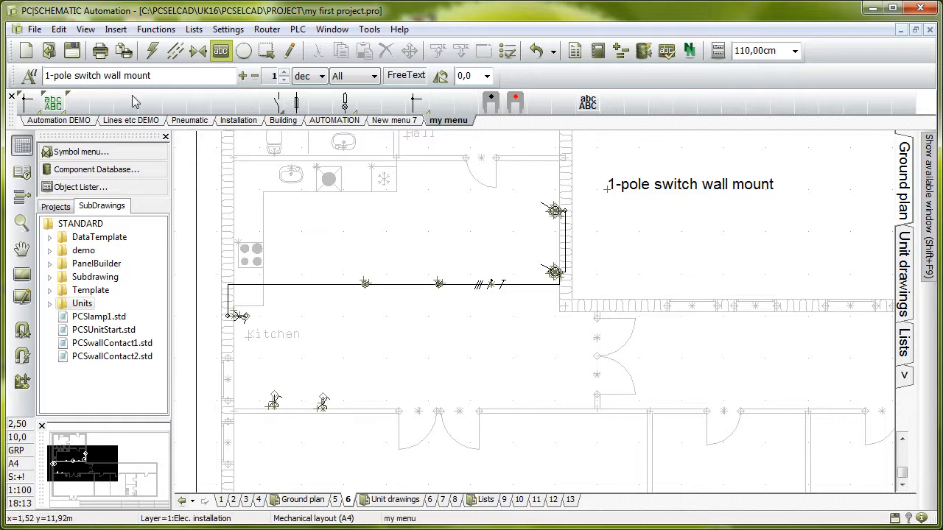
{"action": "left_click", "coordinate": [288, 50]}
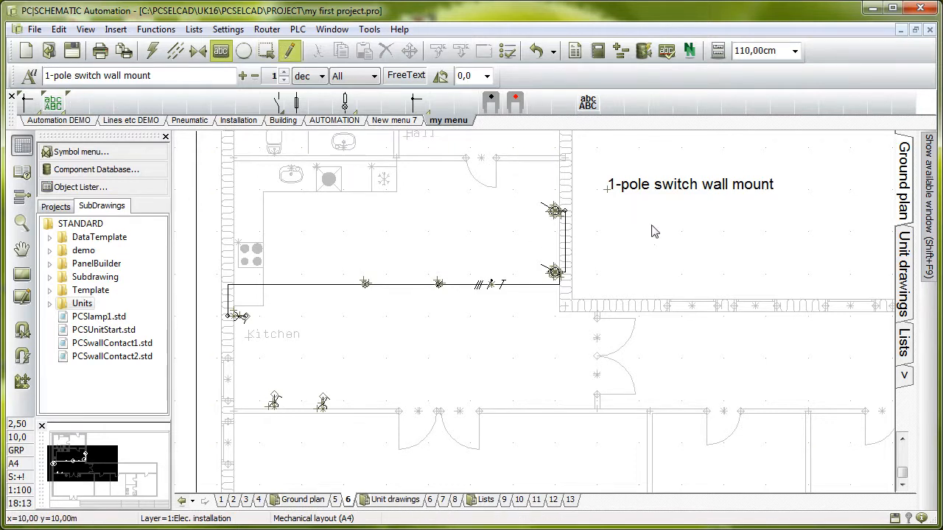
{"action": "left_click", "coordinate": [640, 237]}
{"action": "left_click", "coordinate": [55, 105]}
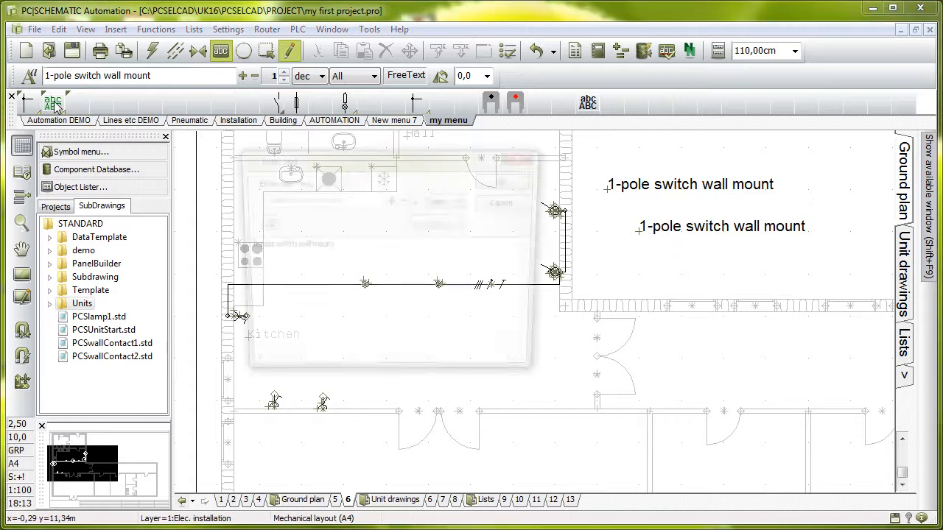
{"action": "left_click", "coordinate": [512, 180]}
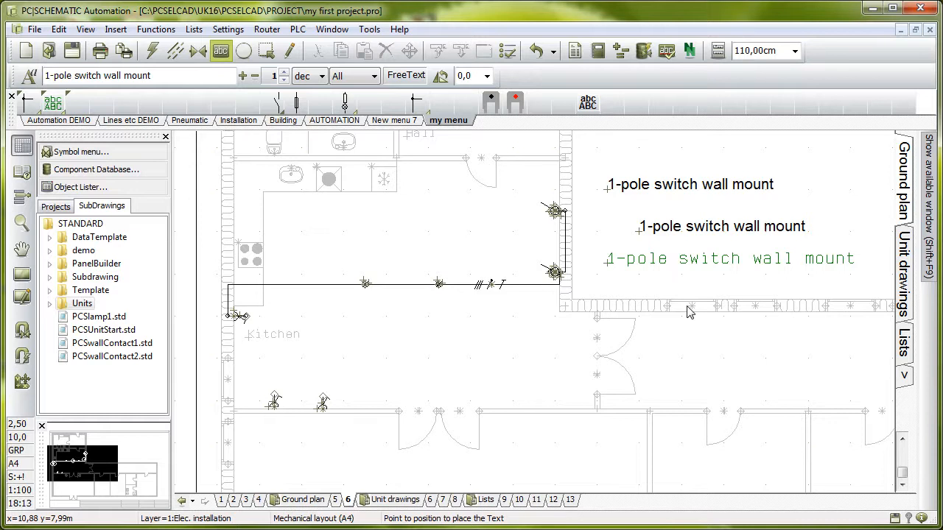
Step: Examine the font, height and color in the text properties of the green "1-pole switch wall mount" text
{"action": "double_click", "coordinate": [619, 265]}
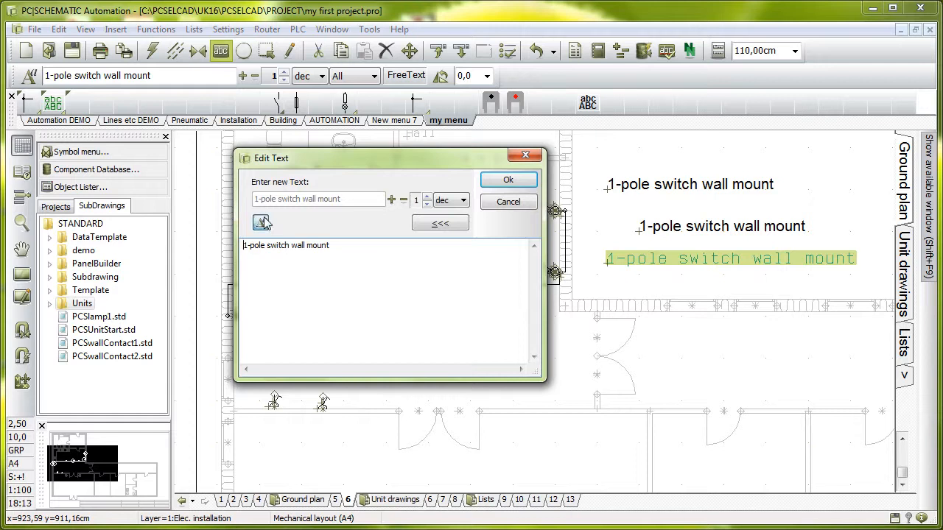
{"action": "left_click", "coordinate": [262, 223]}
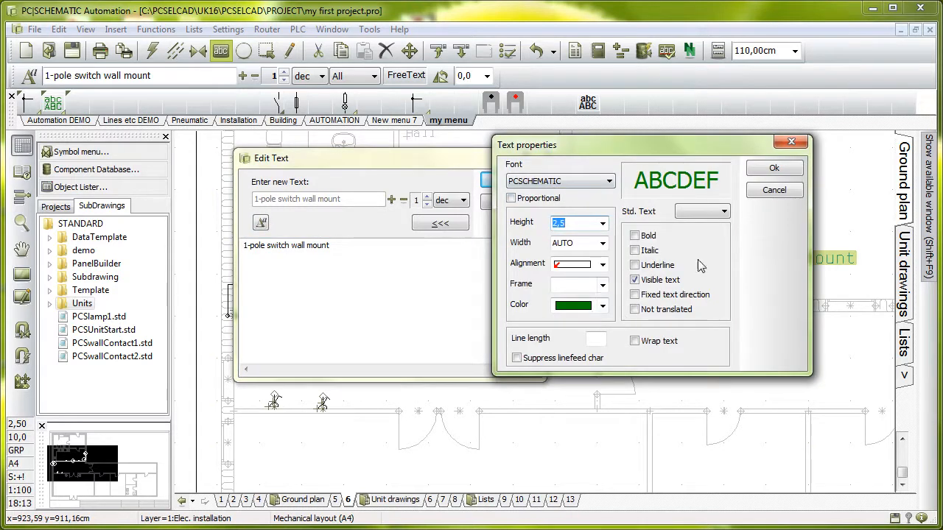
{"action": "type", "text": "2,0"}
{"action": "left_click", "coordinate": [773, 168]}
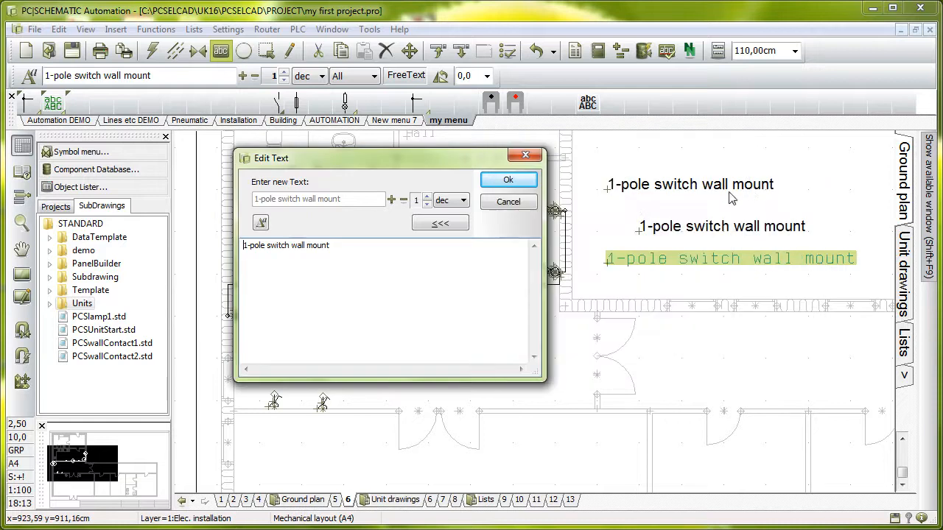
{"action": "left_click", "coordinate": [531, 184]}
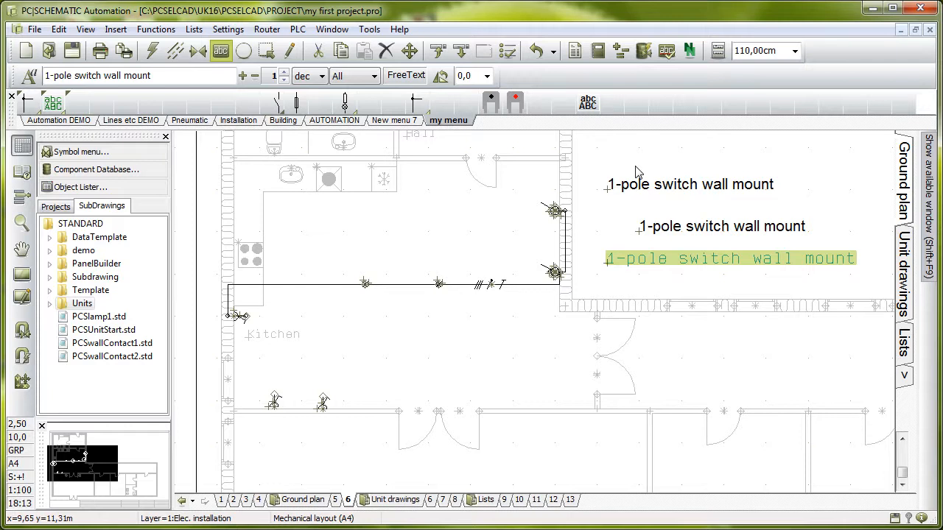
Step: Delete the three "1-pole switch wall mount" texts from the room
{"action": "left_click_drag", "start_coordinate": [597, 158], "coordinate": [865, 270]}
{"action": "key", "text": "Delete"}
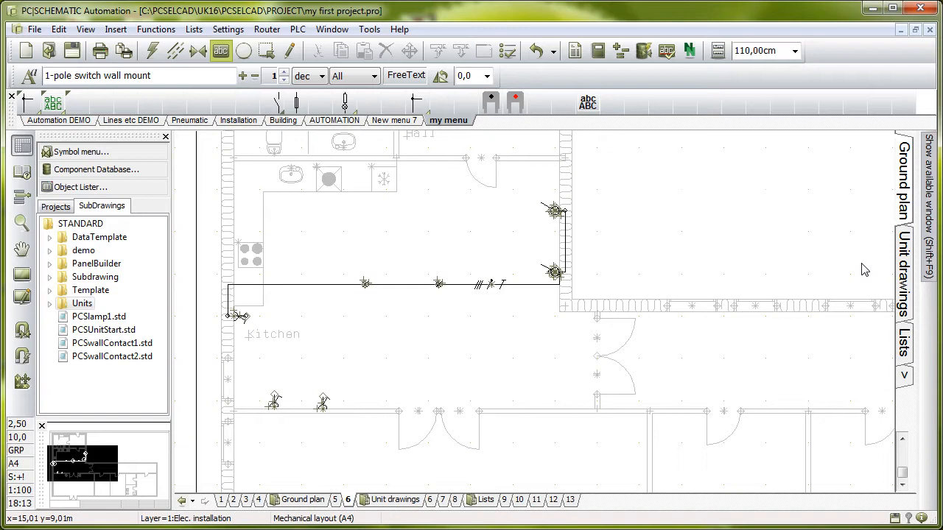